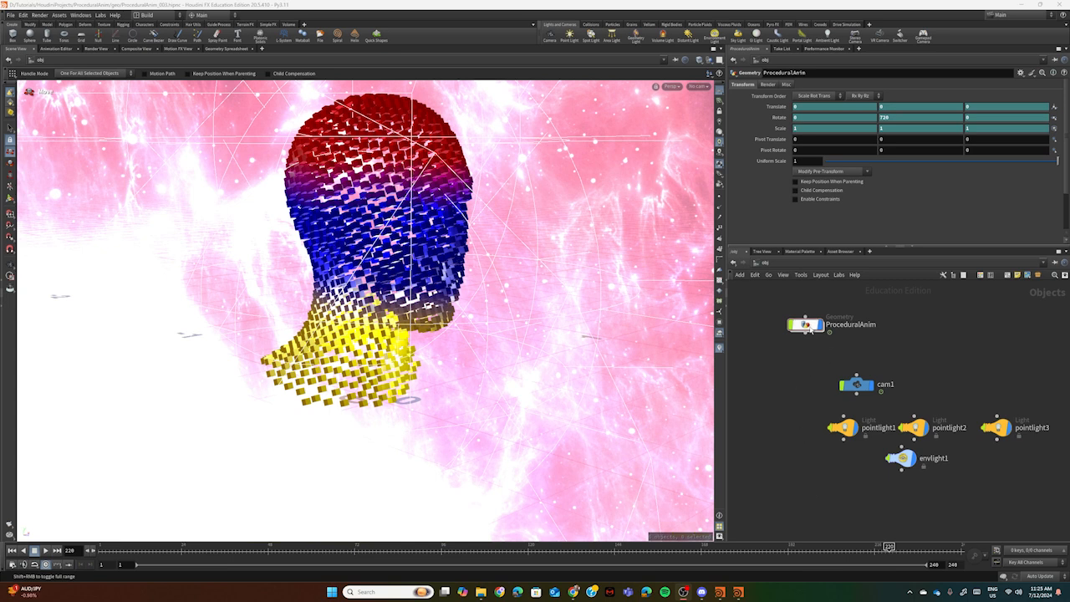
# Step: Enter the ProceduralAnim geometry object's network
pyautogui.moveTo(807, 326)
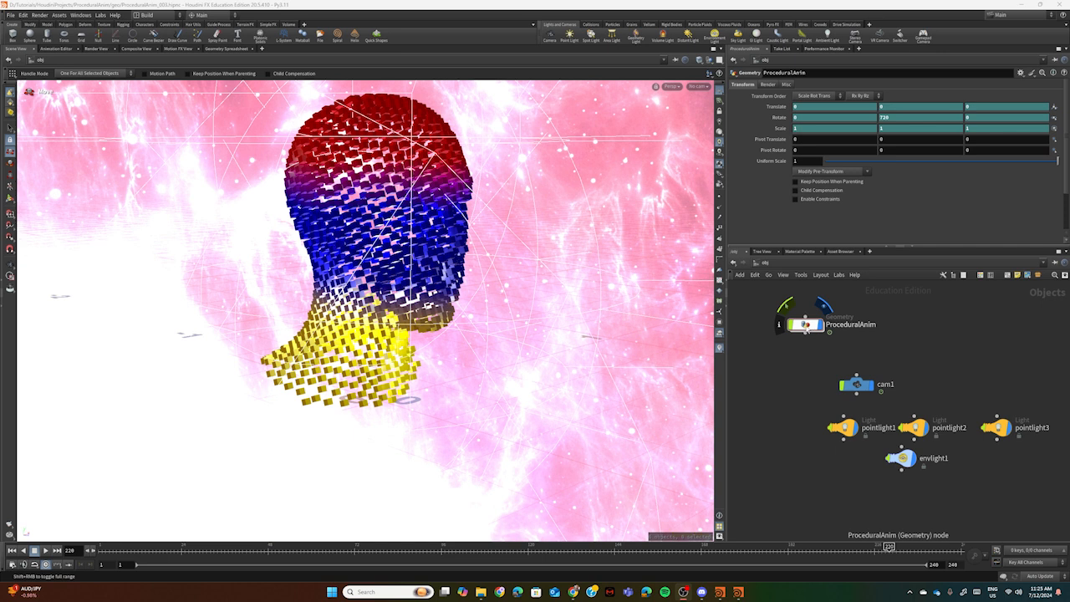
pyautogui.doubleClick(806, 326)
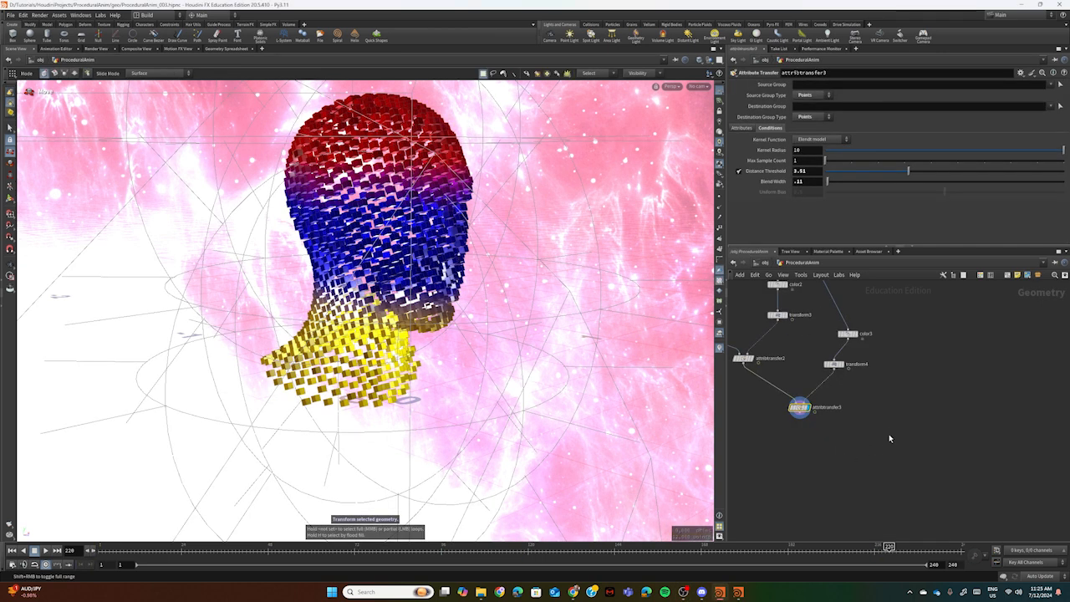
pyautogui.press('Tab')
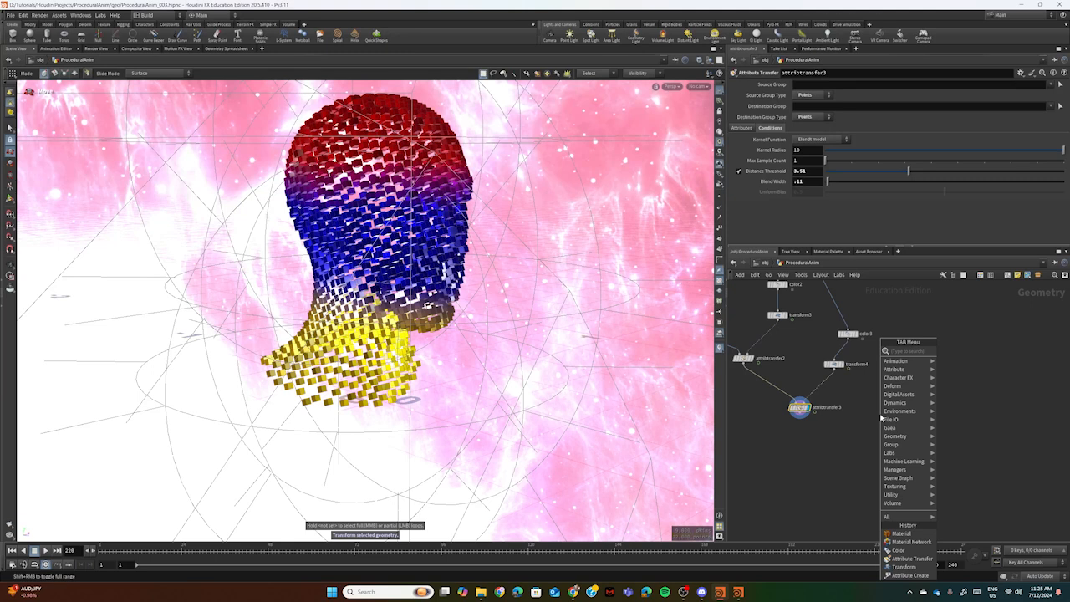
pyautogui.write('mat')
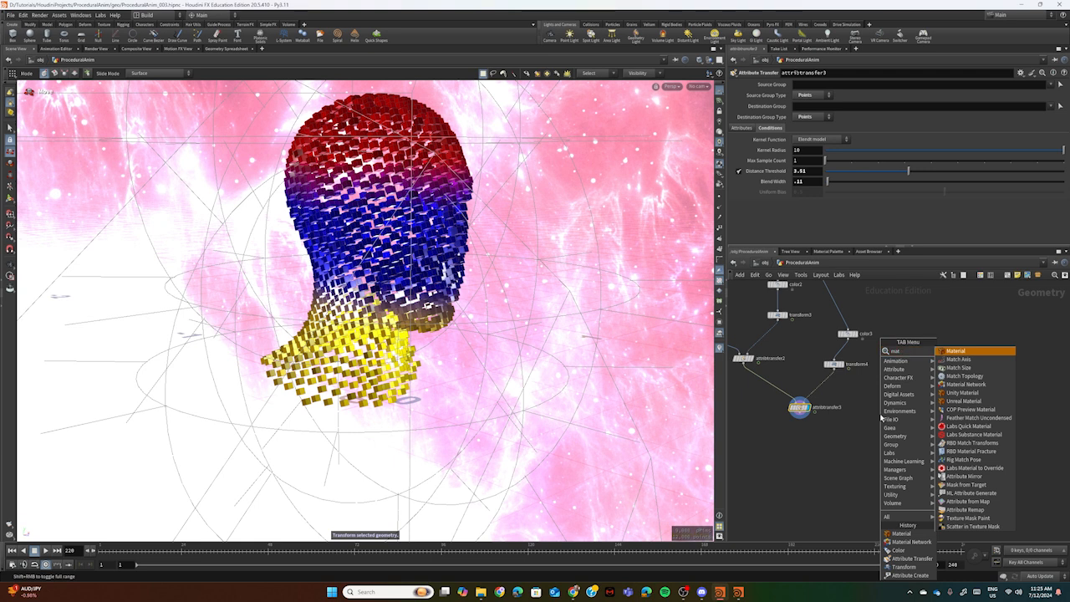
pyautogui.write('erial')
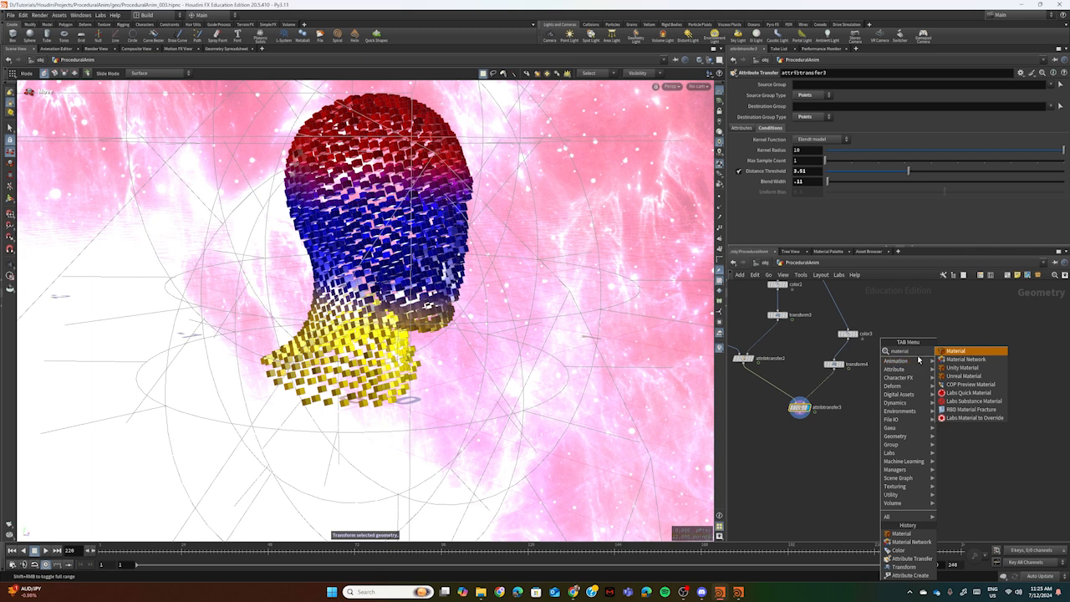
pyautogui.click(987, 360)
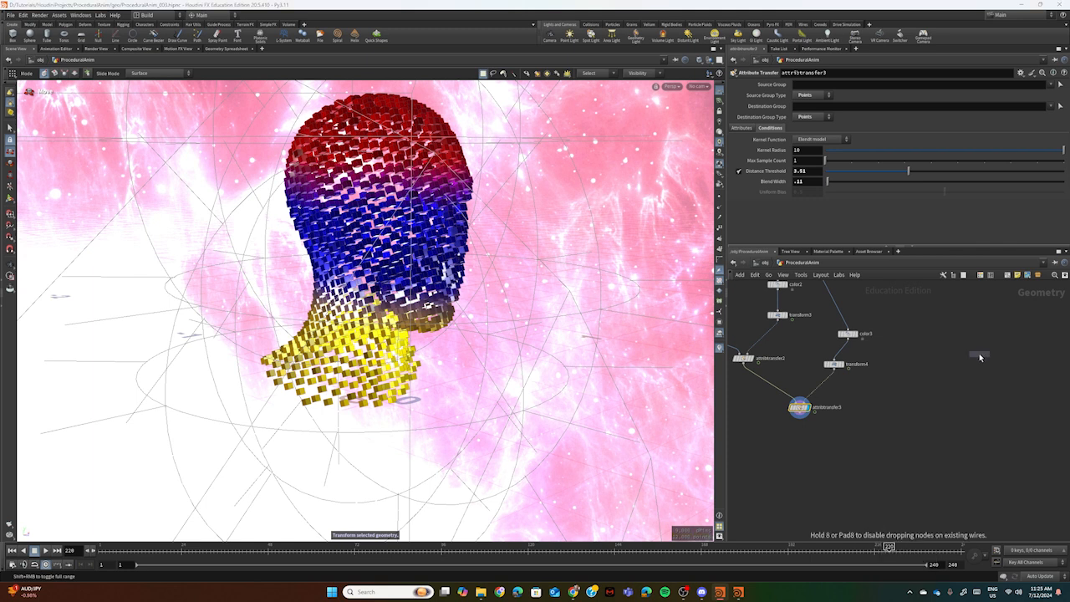
pyautogui.click(959, 375)
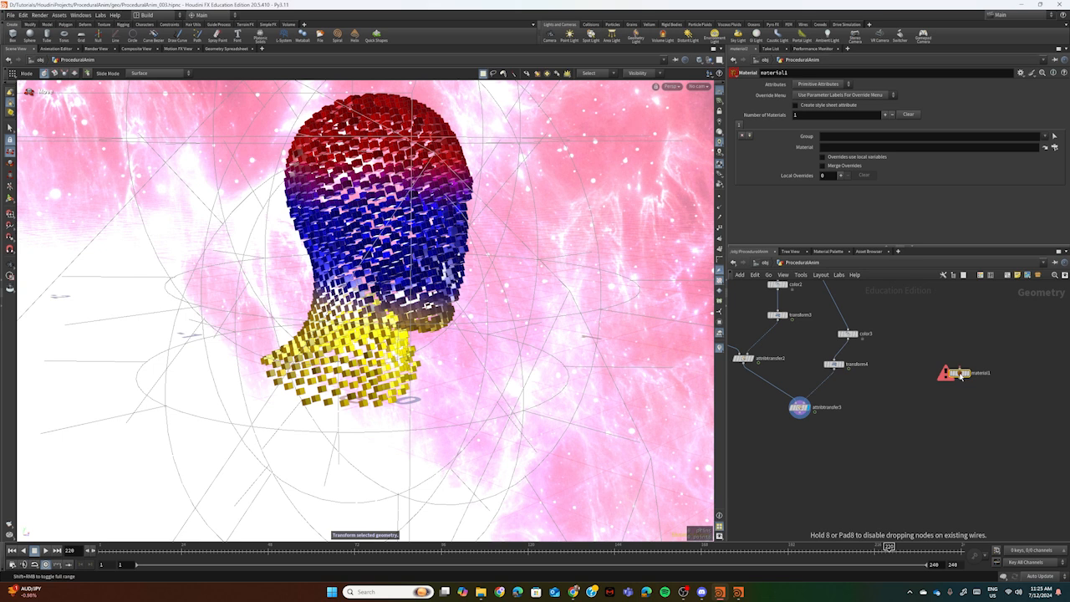
pyautogui.press('Delete')
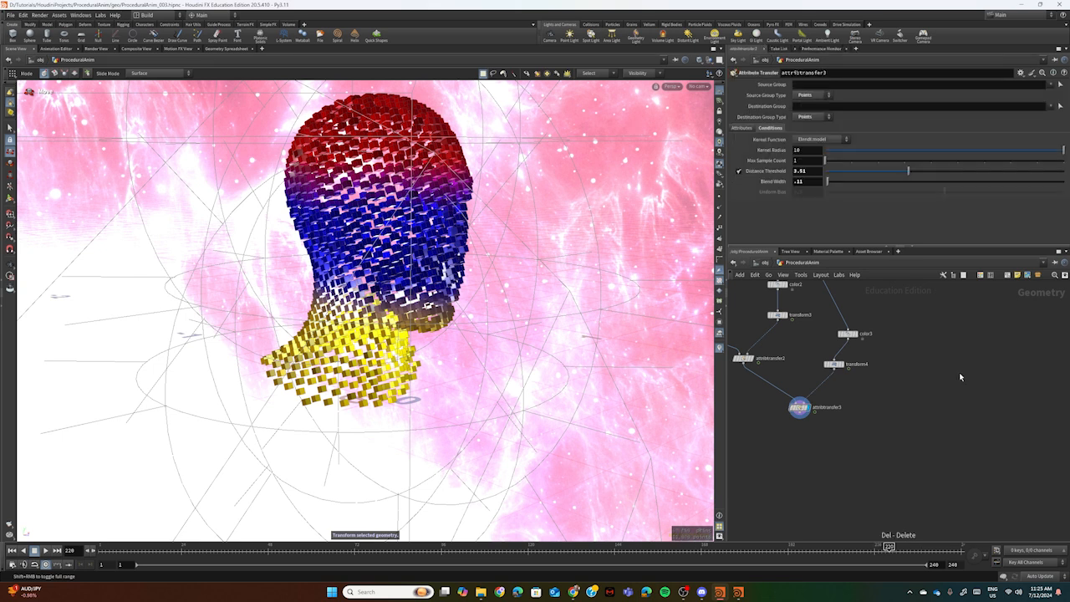
# Step: Add a Material Network node in empty space beside the attribtransfer3 node
pyautogui.press('Tab')
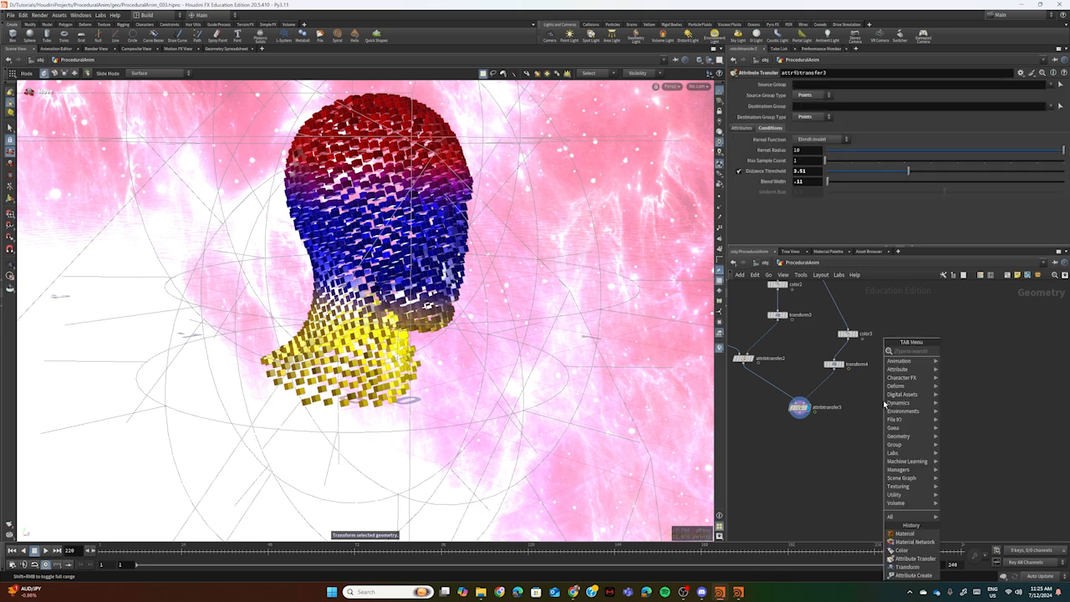
pyautogui.write('material')
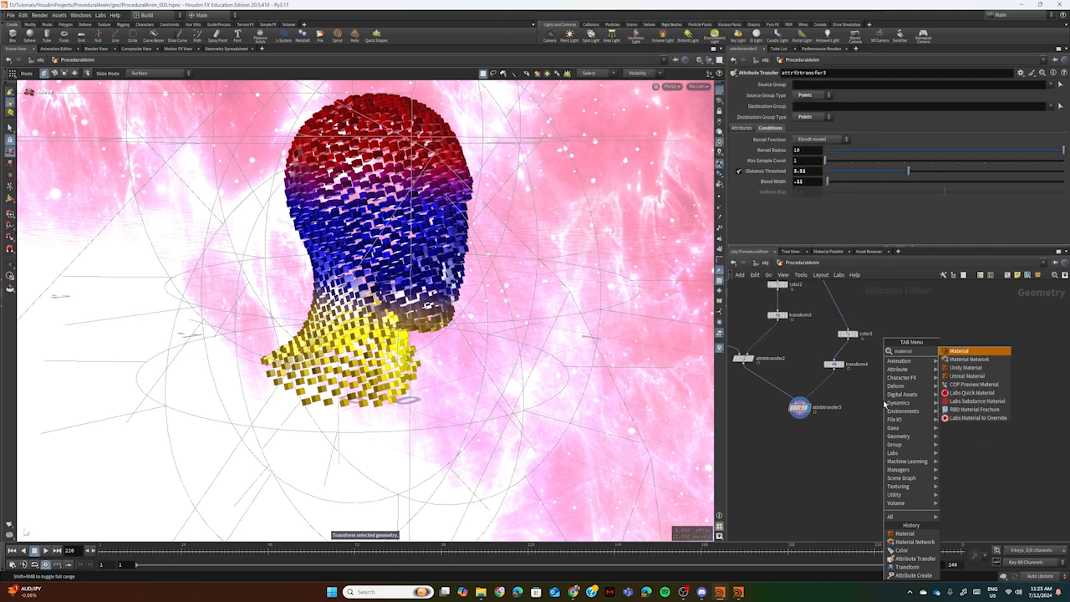
pyautogui.click(974, 360)
pyautogui.click(922, 390)
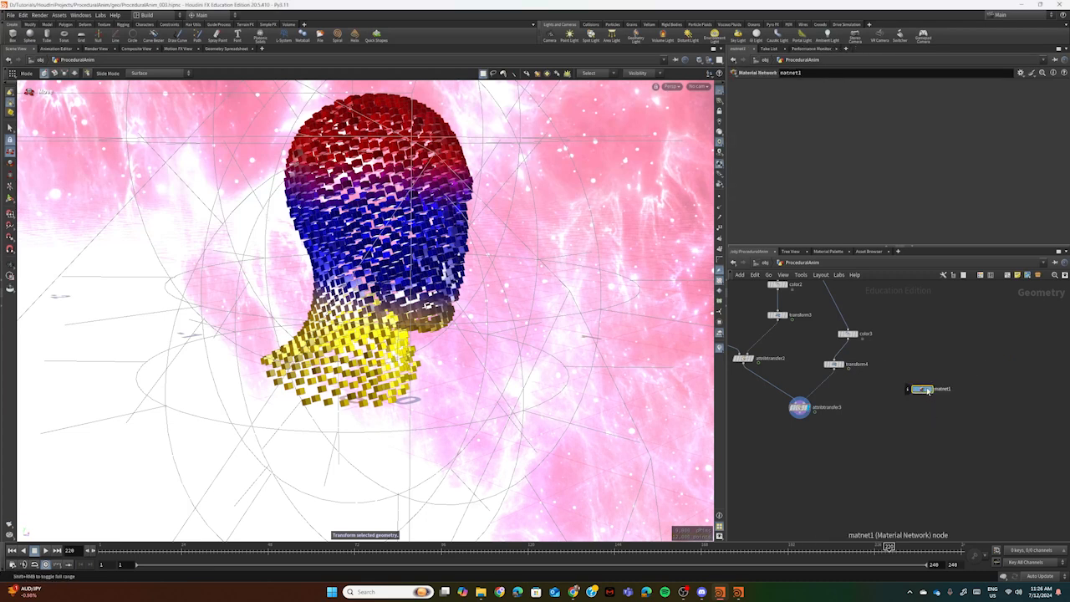
# Step: Enter the material network and add an MtlX Standard Surface shader node
pyautogui.doubleClick(922, 390)
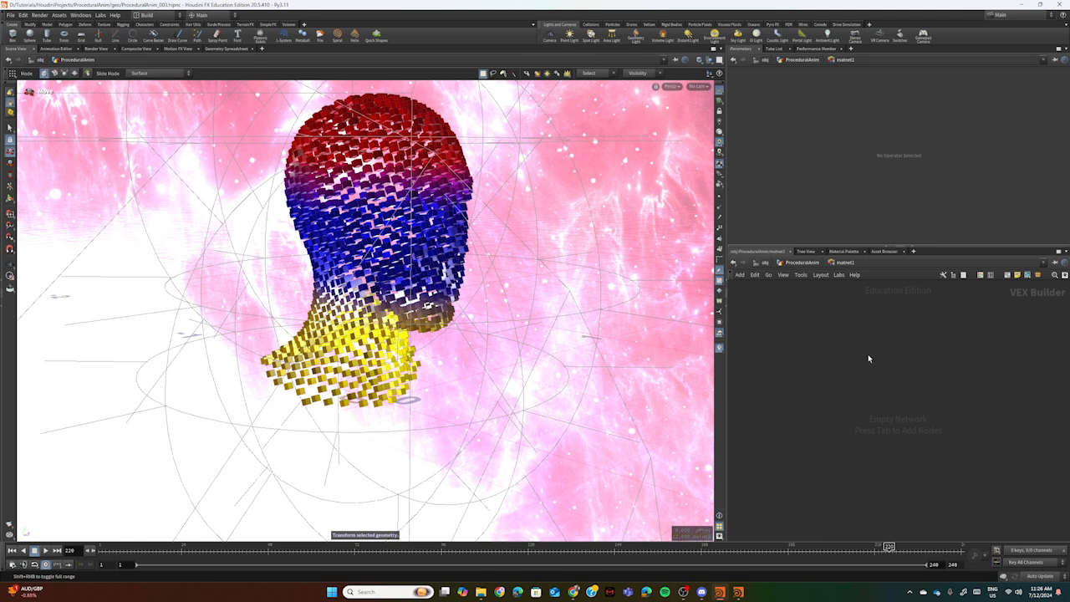
pyautogui.press('Tab')
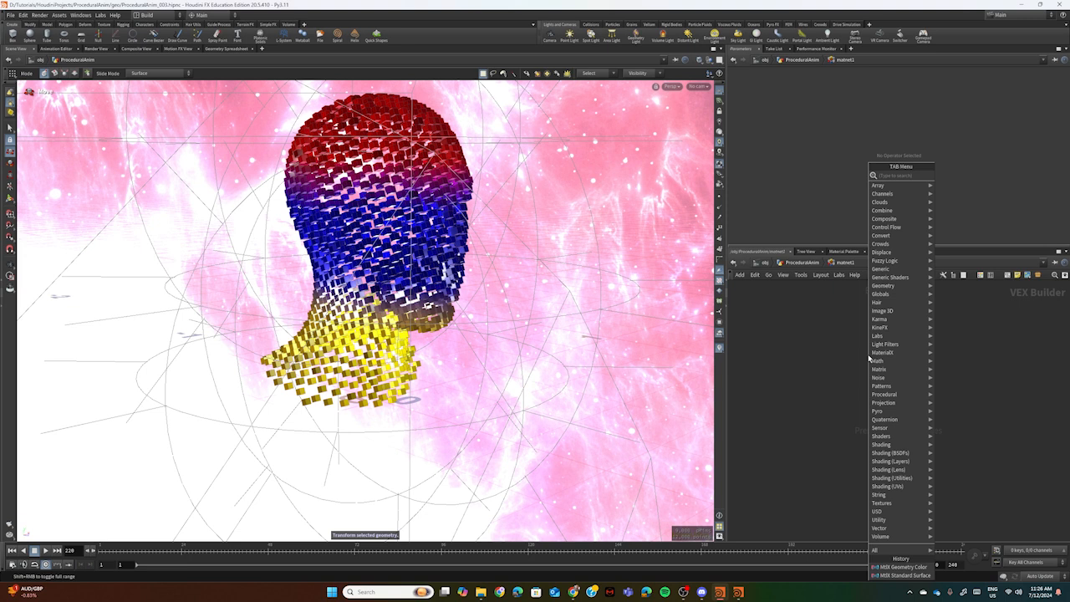
pyautogui.write('mtlx')
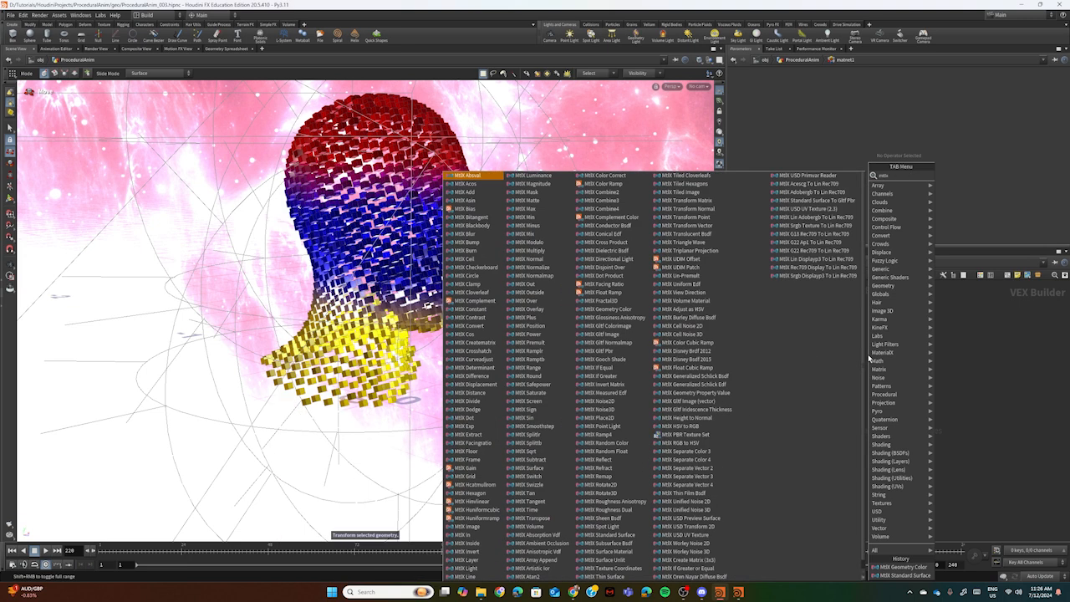
pyautogui.write(' st')
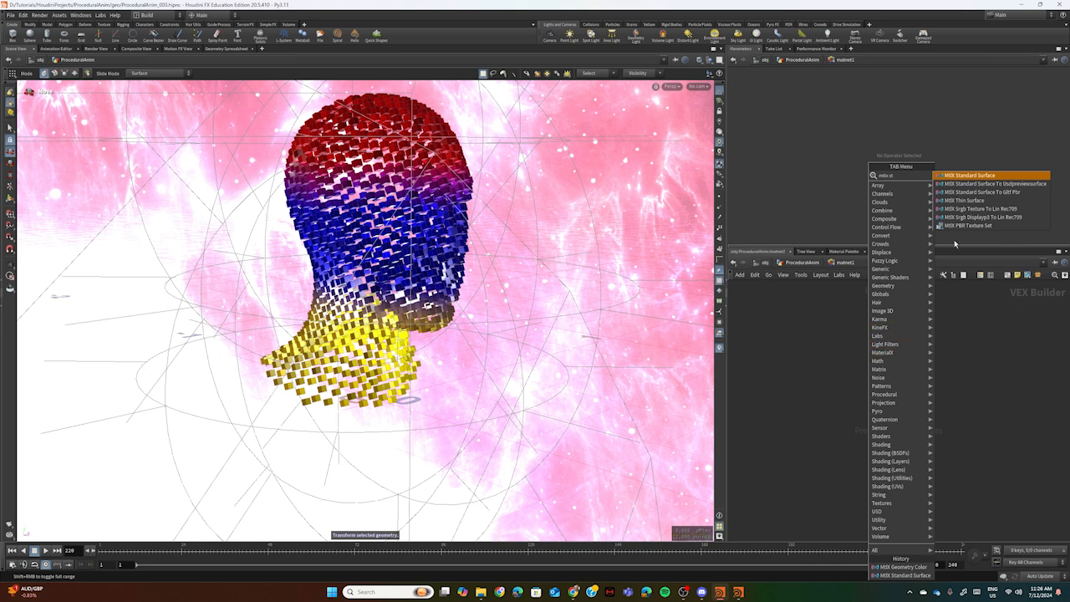
pyautogui.click(967, 177)
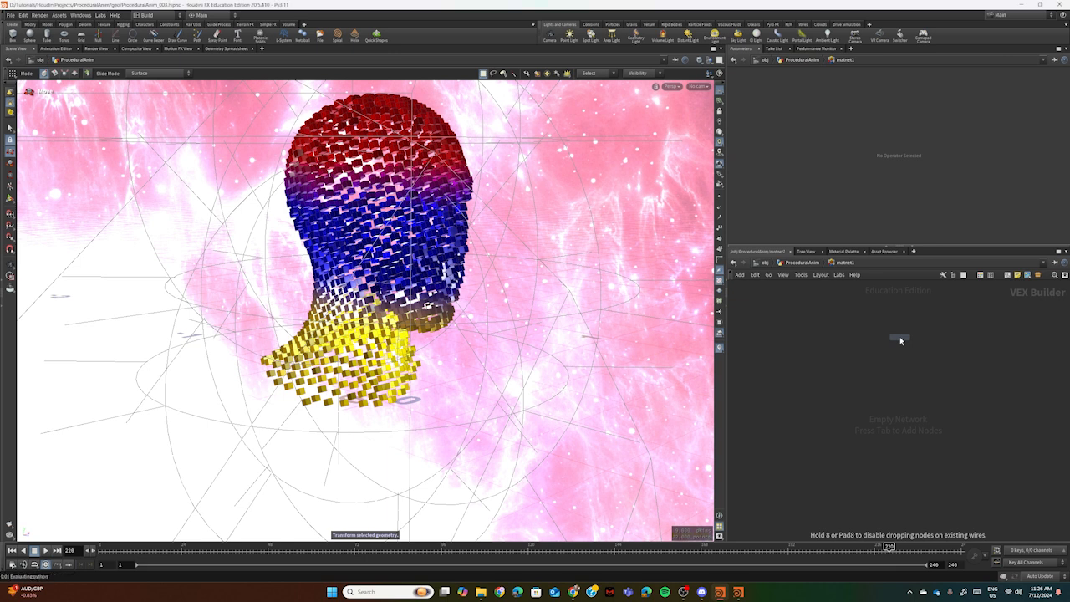
pyautogui.click(899, 336)
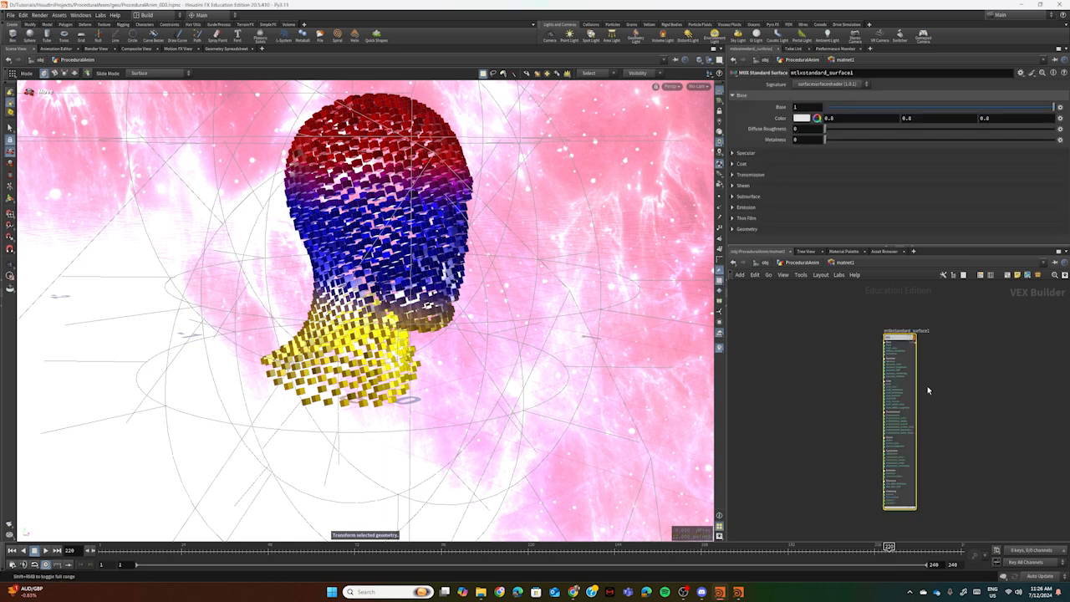
# Step: Collapse the Coat, Sheen, Subsurface, Emission, Thin Film and Geometry input groups on the standard surface node
pyautogui.scroll(8, 926, 385)
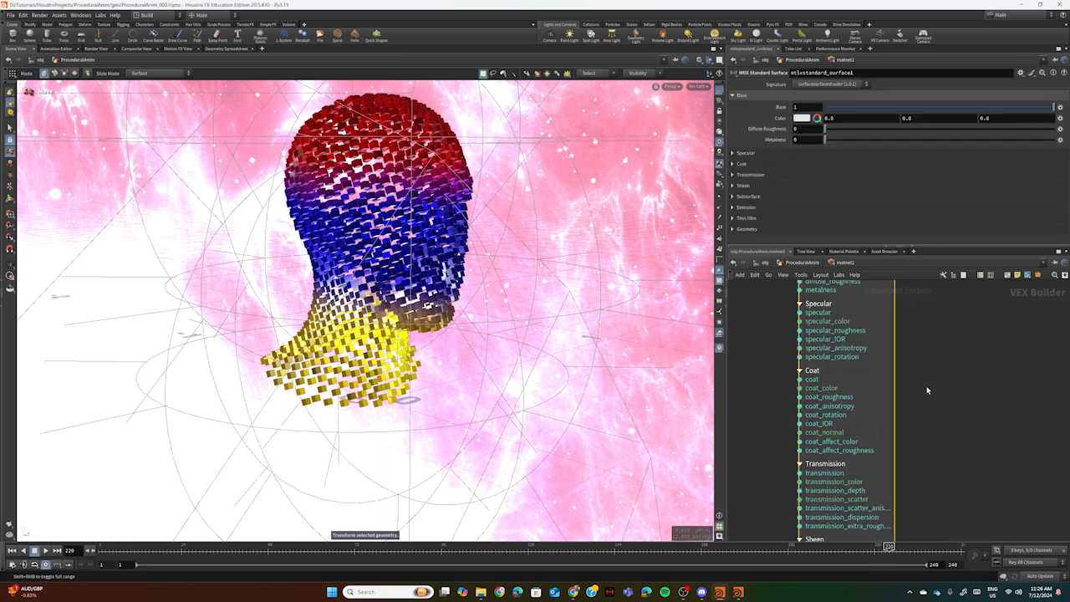
pyautogui.moveTo(931, 359); pyautogui.dragTo(974, 410, button='middle')
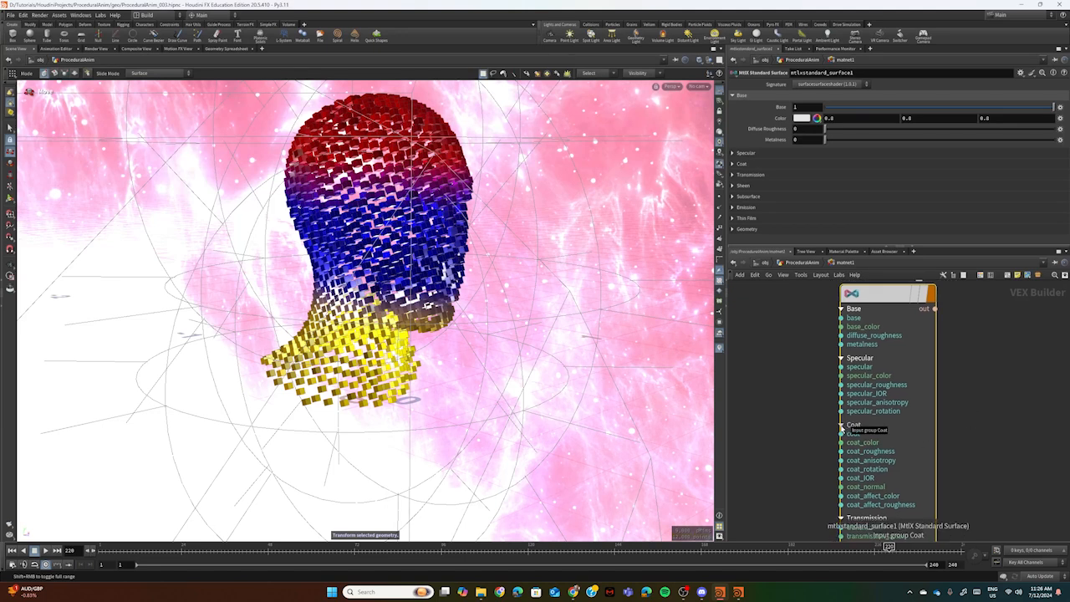
pyautogui.click(842, 427)
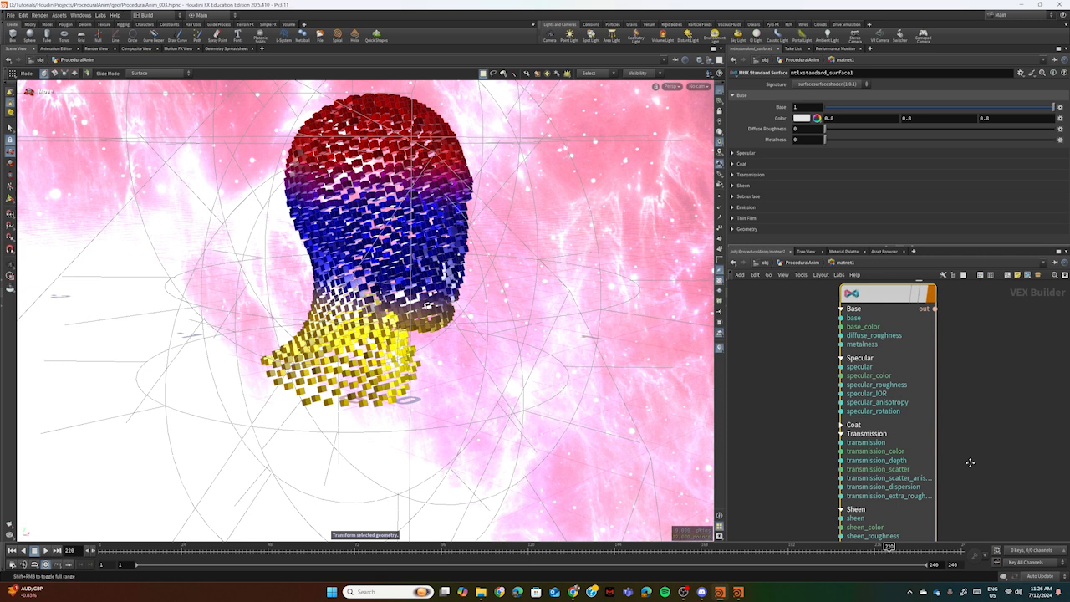
pyautogui.moveTo(966, 463); pyautogui.dragTo(963, 349, button='middle')
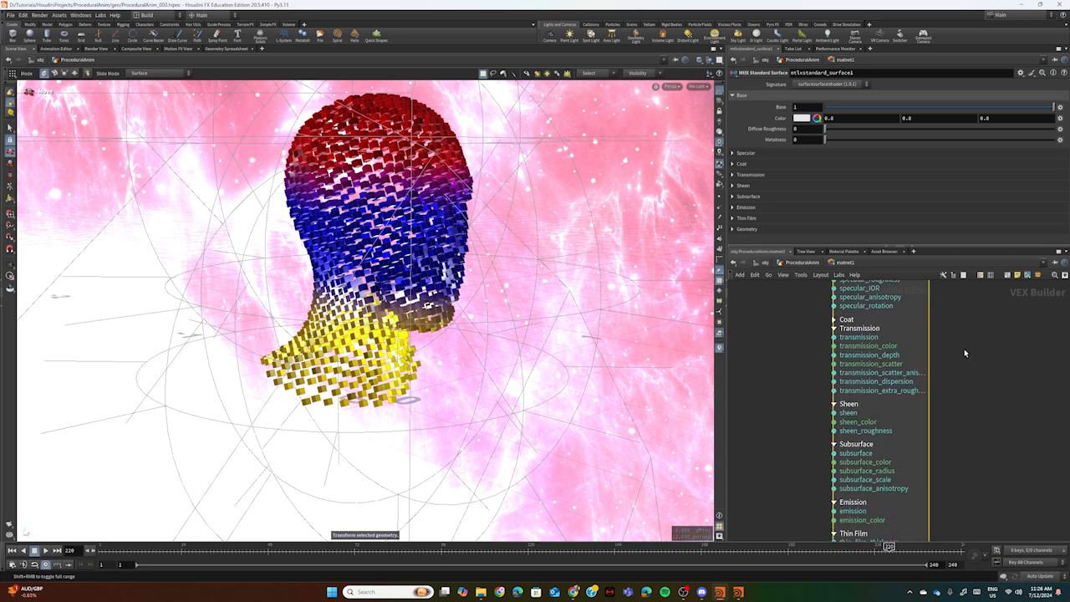
pyautogui.click(834, 404)
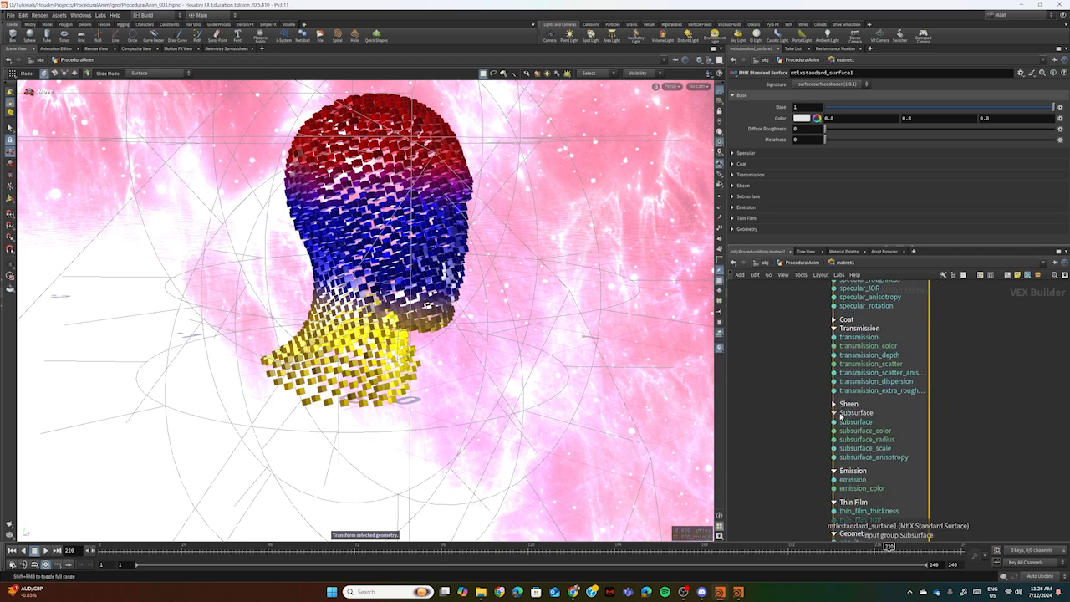
pyautogui.click(834, 413)
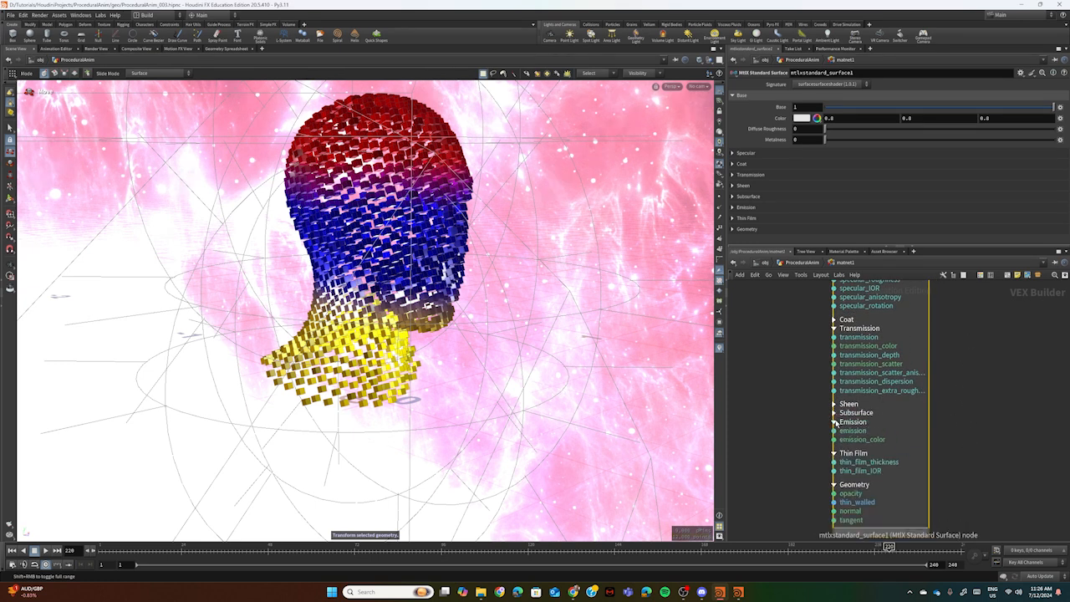
pyautogui.click(834, 422)
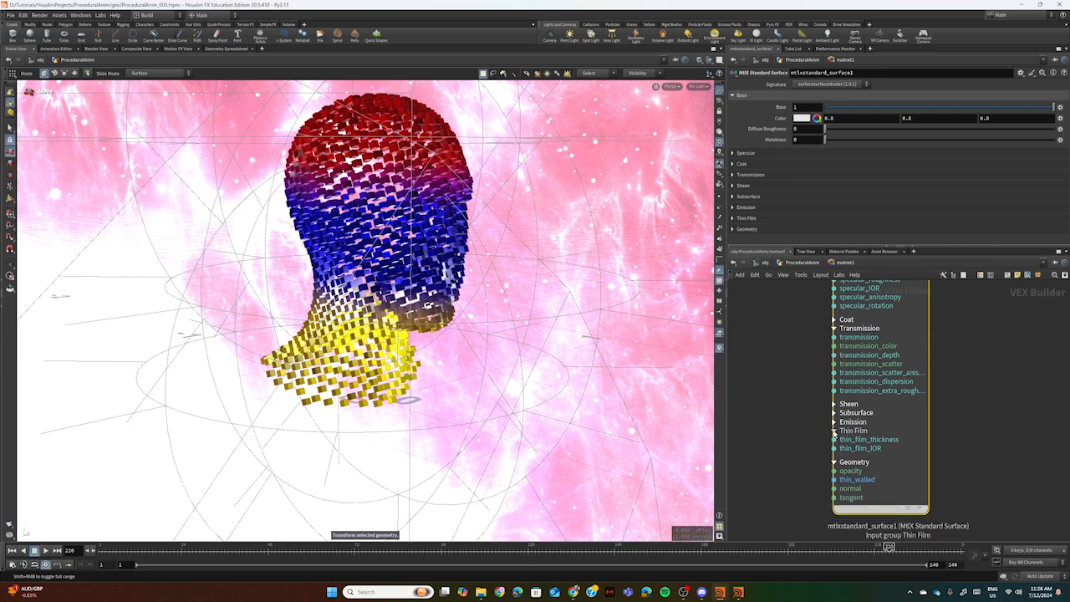
pyautogui.click(834, 430)
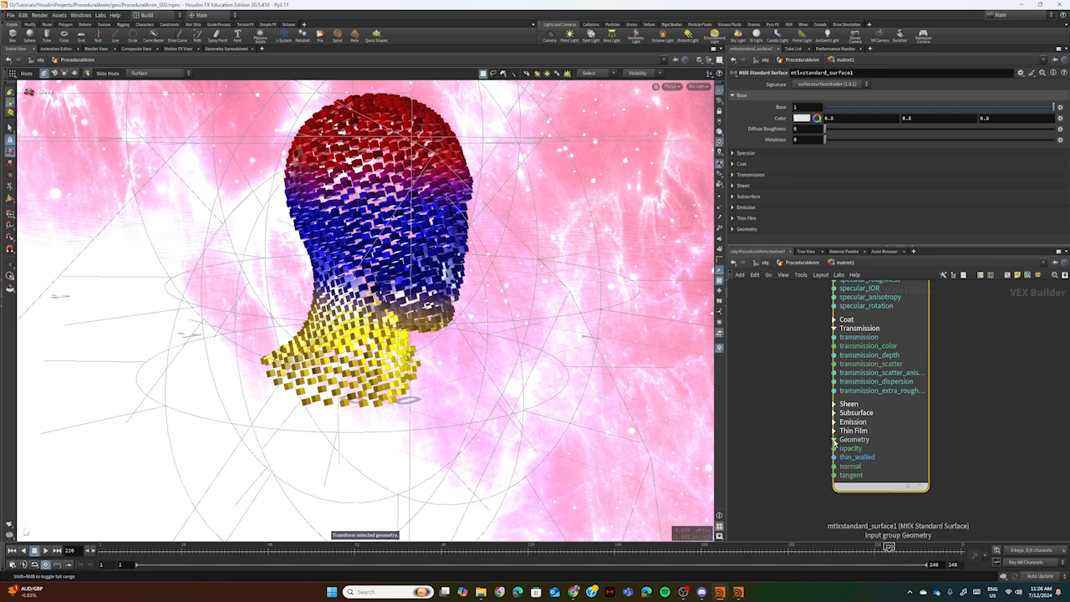
pyautogui.click(834, 440)
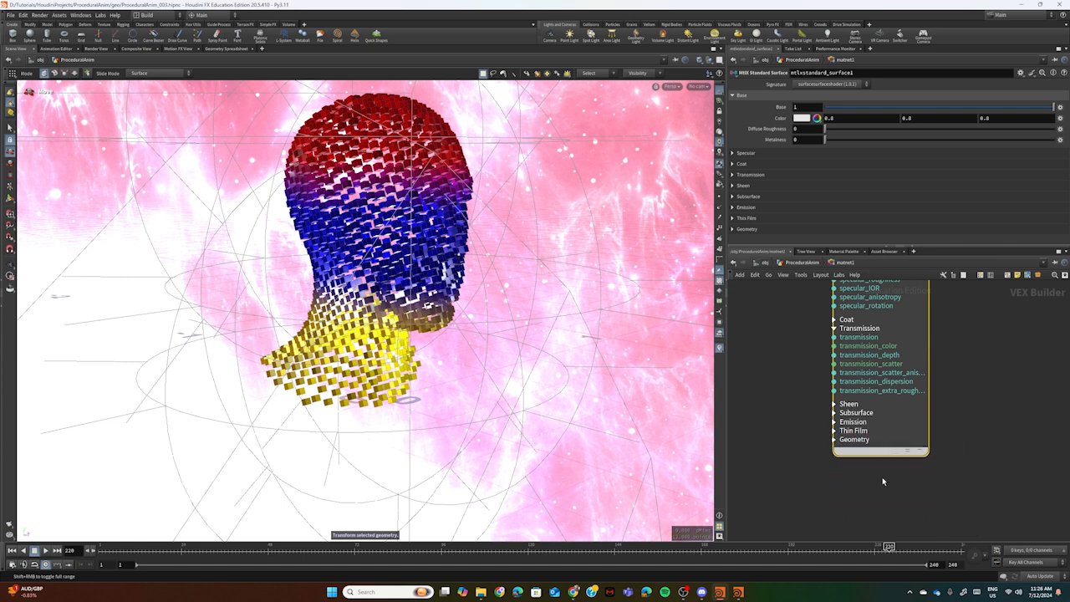
# Step: Rename the MtlX Standard Surface node to ProceduralAnim_MAT
pyautogui.moveTo(981, 357); pyautogui.dragTo(991, 499, button='middle')
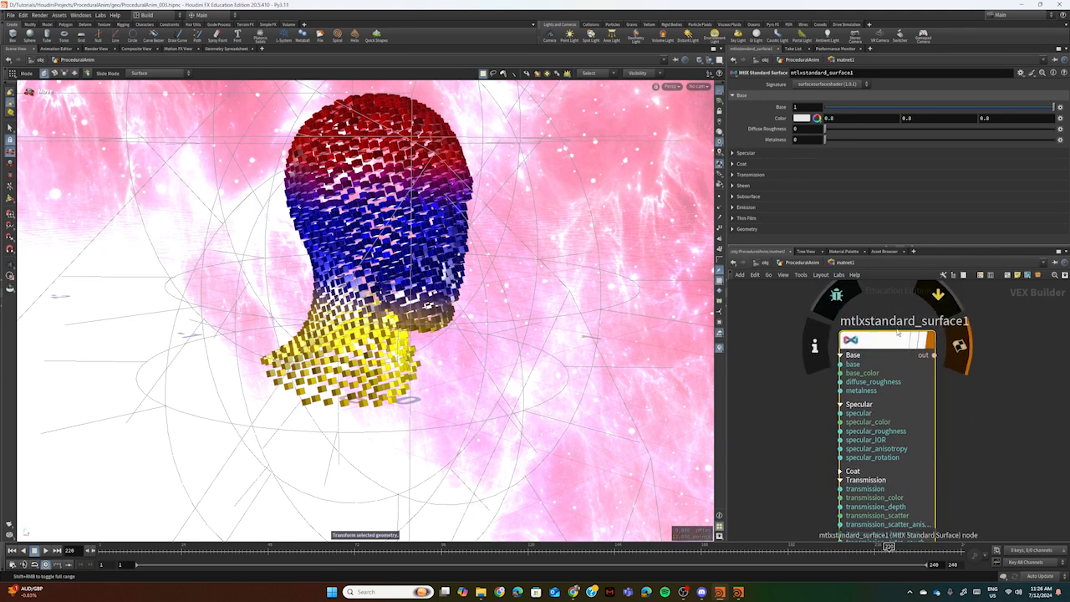
pyautogui.doubleClick(893, 321)
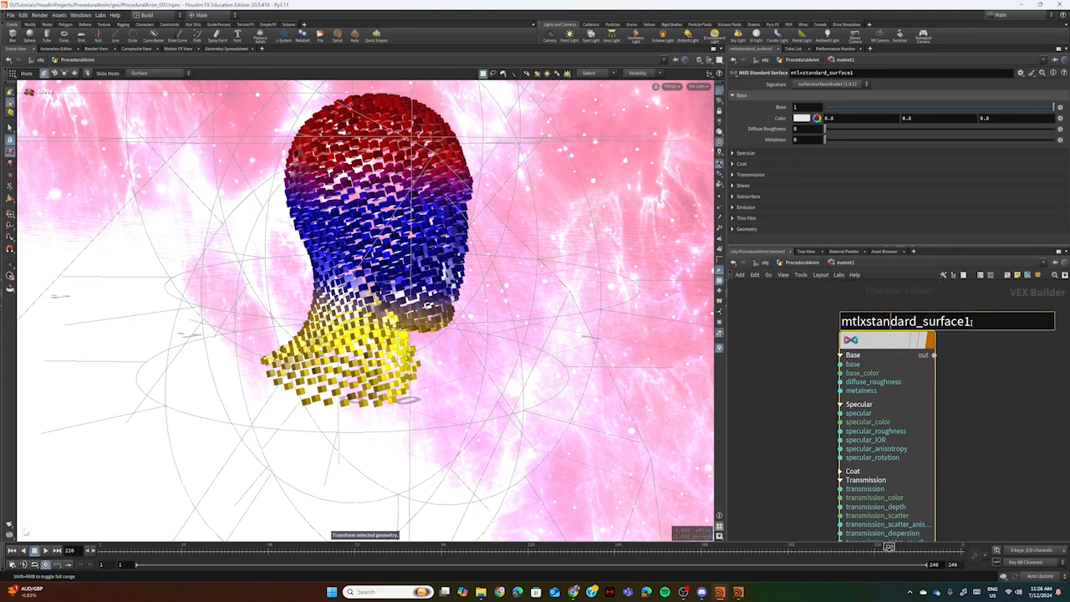
pyautogui.moveTo(979, 325); pyautogui.dragTo(825, 333)
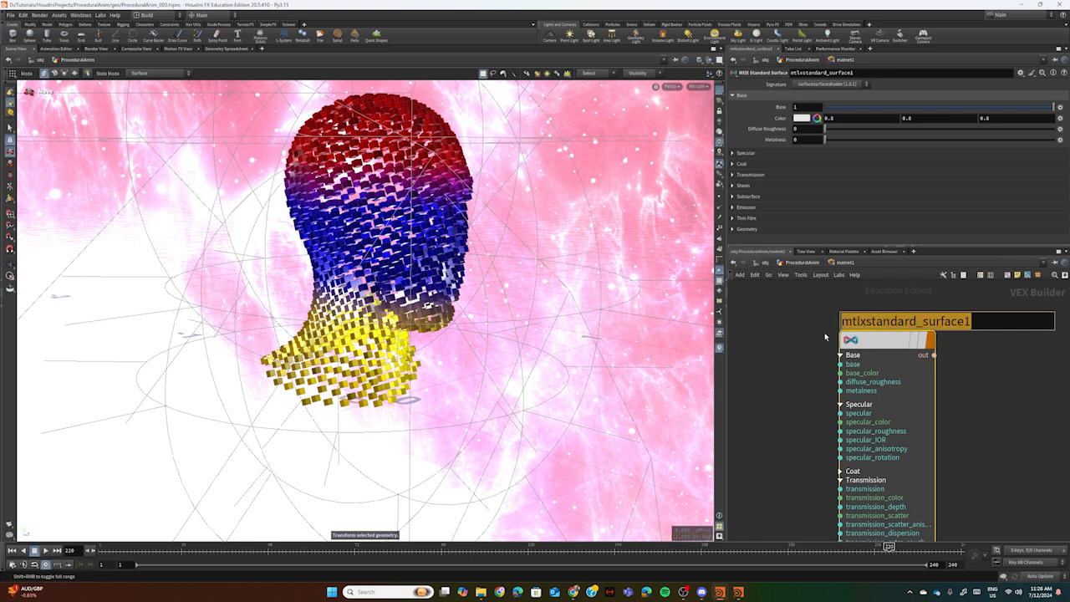
pyautogui.write('Proc')
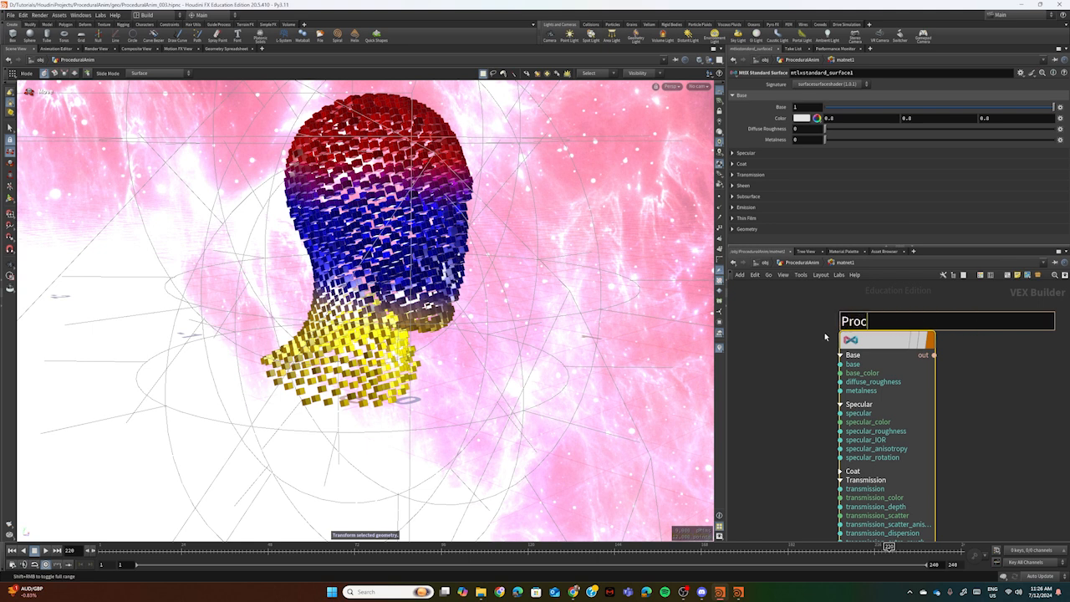
pyautogui.write('eduralAnim_')
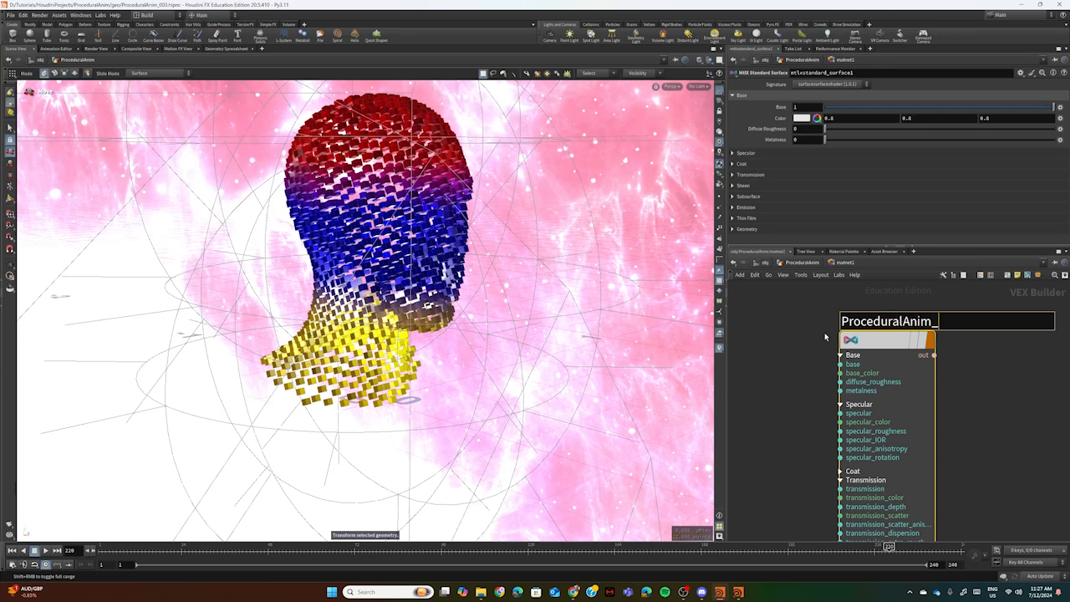
pyautogui.write('MAY')
pyautogui.press('BackSpace')
pyautogui.write('T')
pyautogui.press('Return')
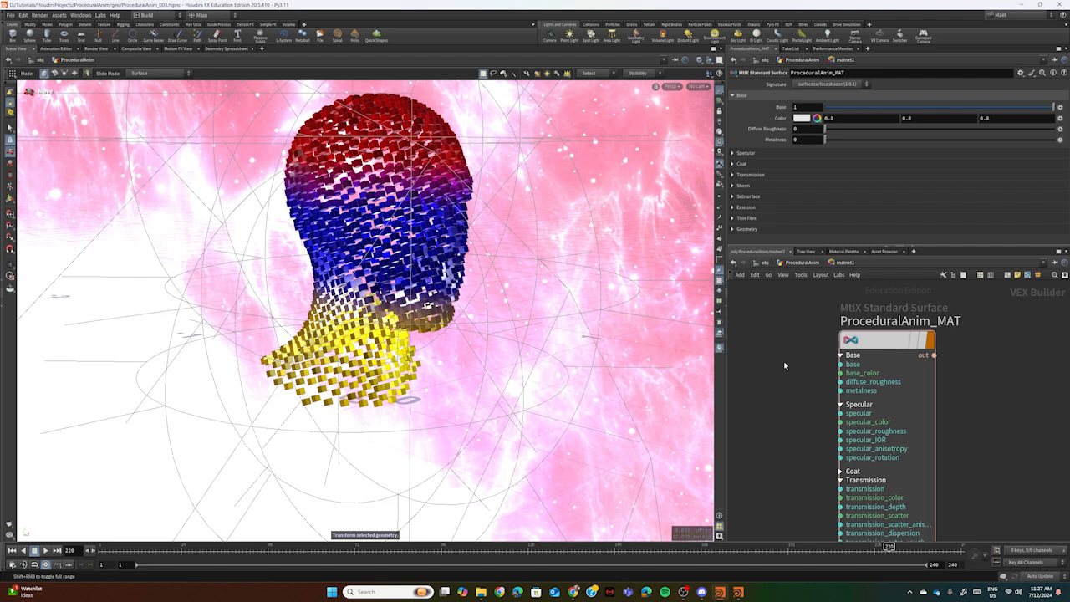
pyautogui.scroll(-1, 803, 407)
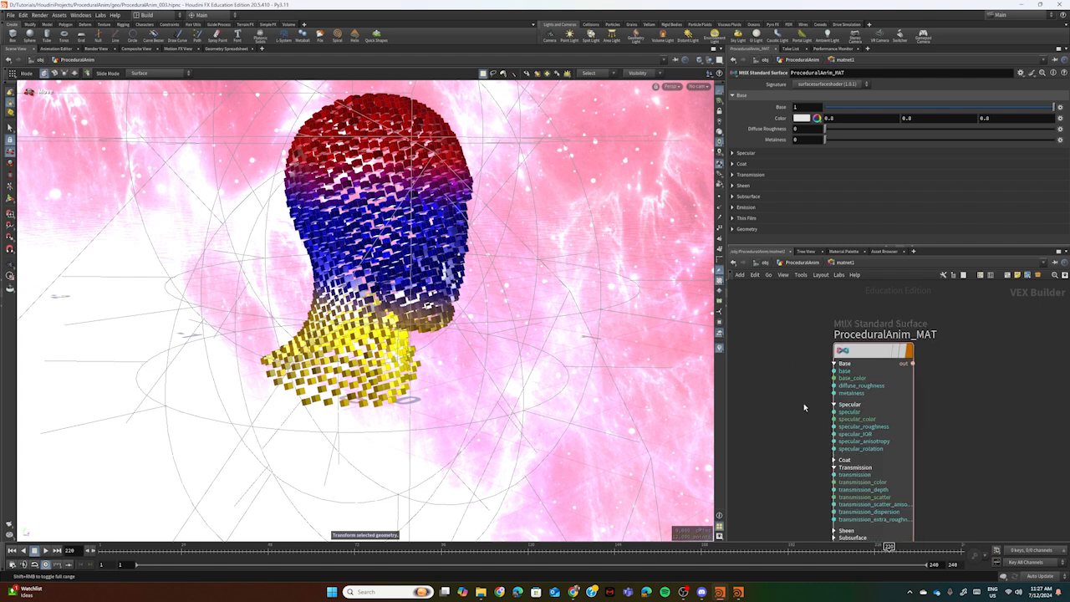
pyautogui.scroll(-1, 803, 407)
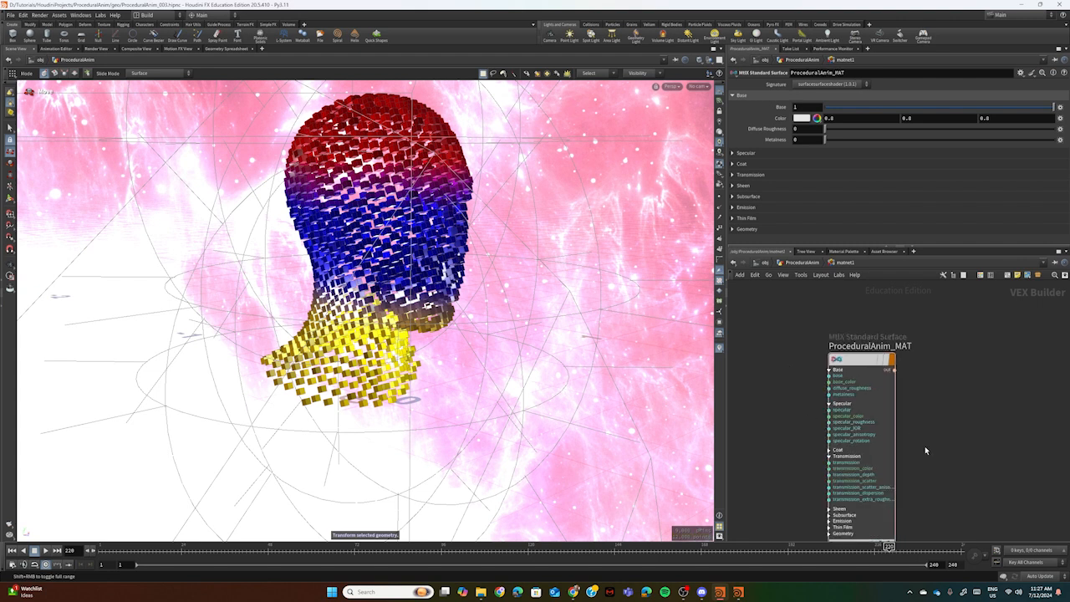
pyautogui.moveTo(924, 450); pyautogui.dragTo(989, 411, button='middle')
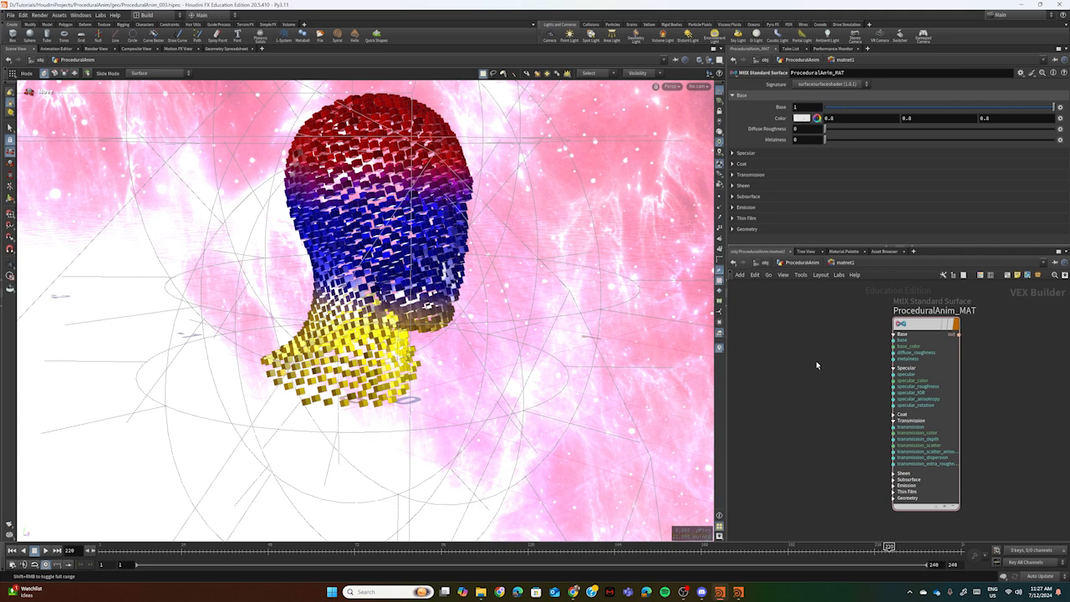
# Step: Add an MtlX Geometry Color node beside the ProceduralAnim_MAT standard surface node
pyautogui.press('Tab')
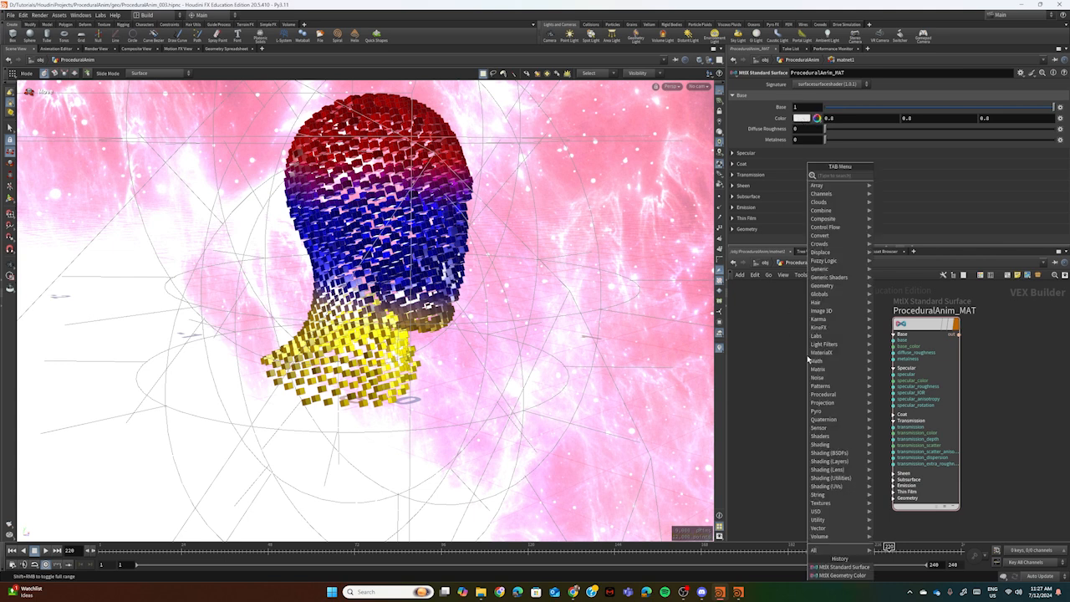
pyautogui.write('mtlx')
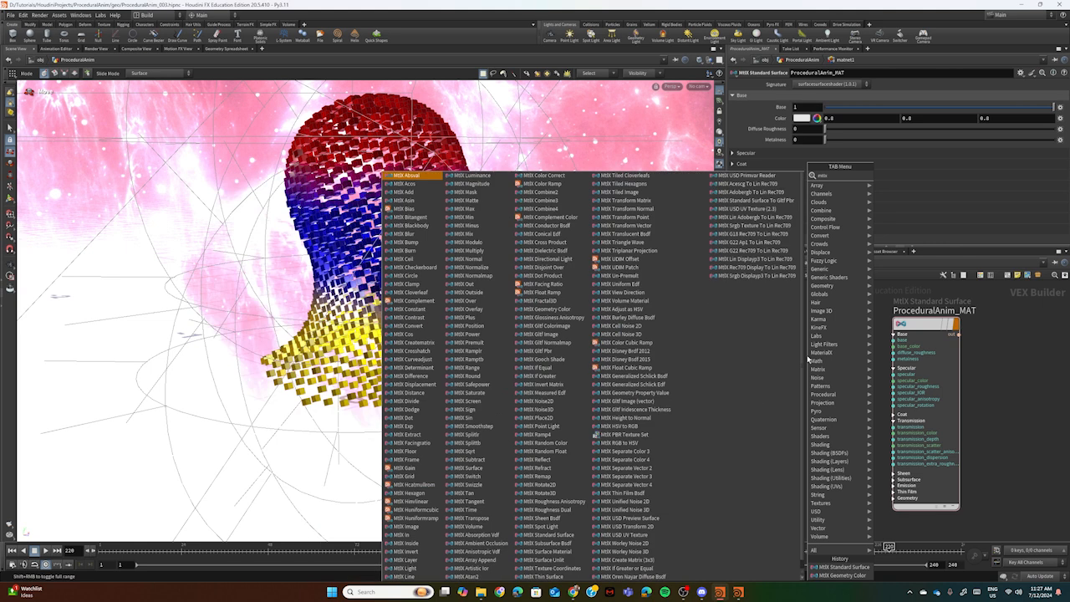
pyautogui.write(' geo')
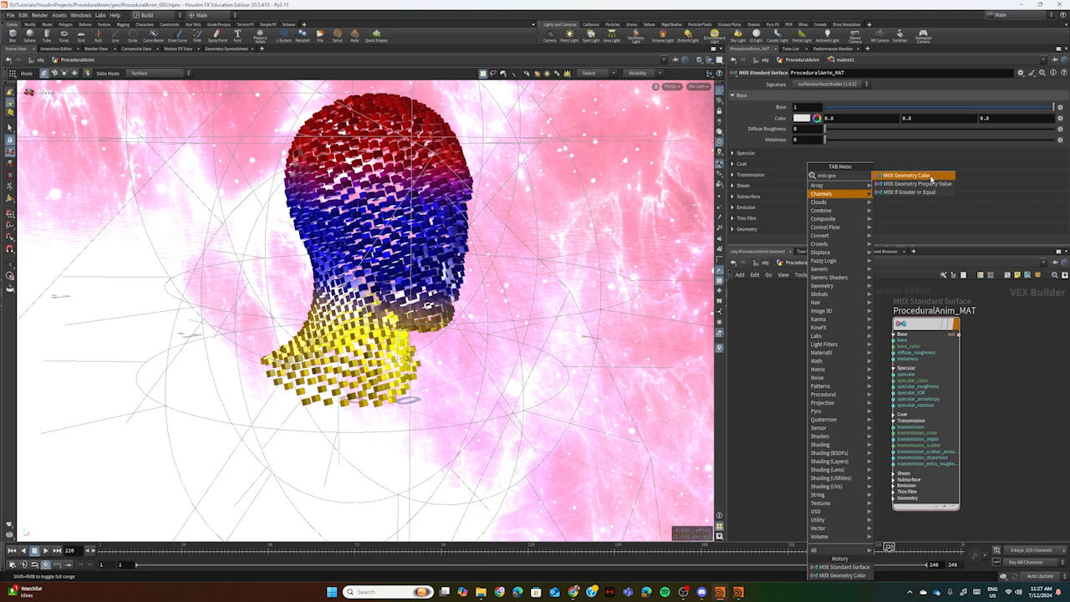
pyautogui.click(931, 178)
pyautogui.click(819, 339)
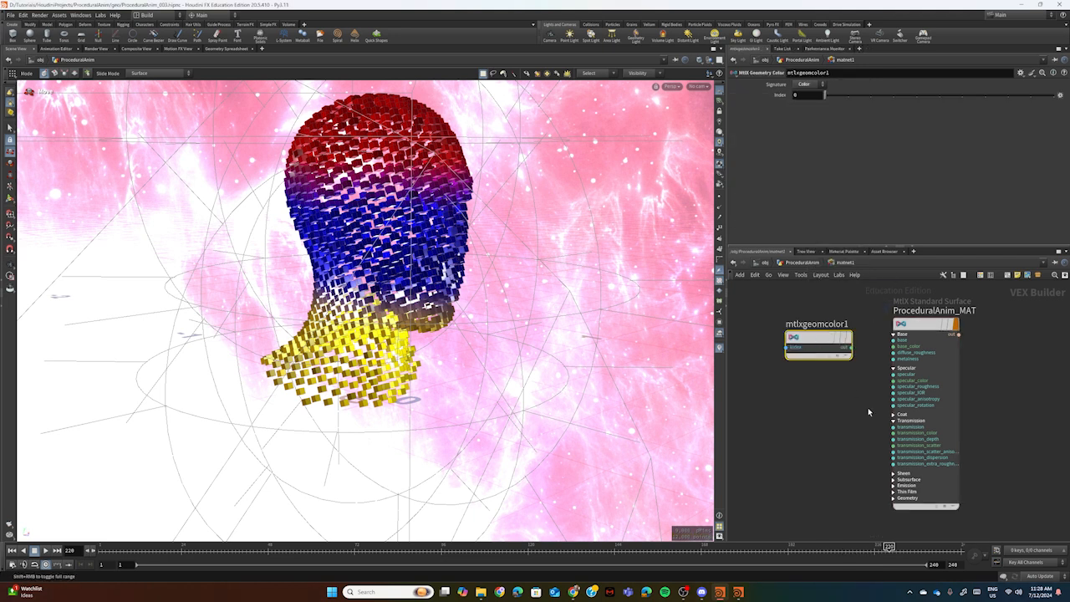
# Step: Connect the geometry color node's output to specular_color, transmission_color and transmission_scatter on ProceduralAnim_MAT
pyautogui.scroll(1, 993, 381)
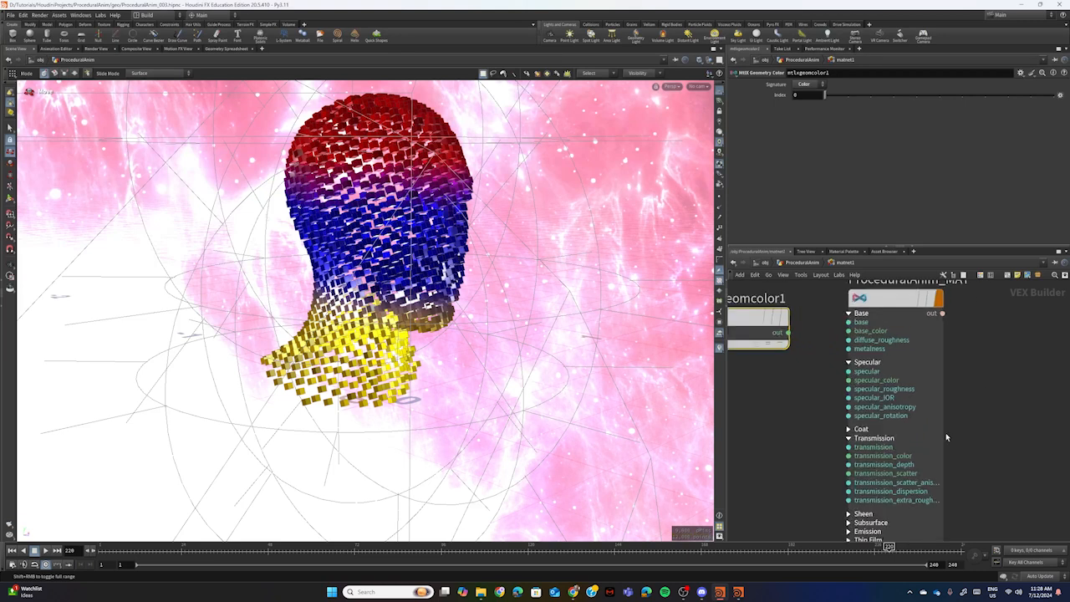
pyautogui.click(788, 332)
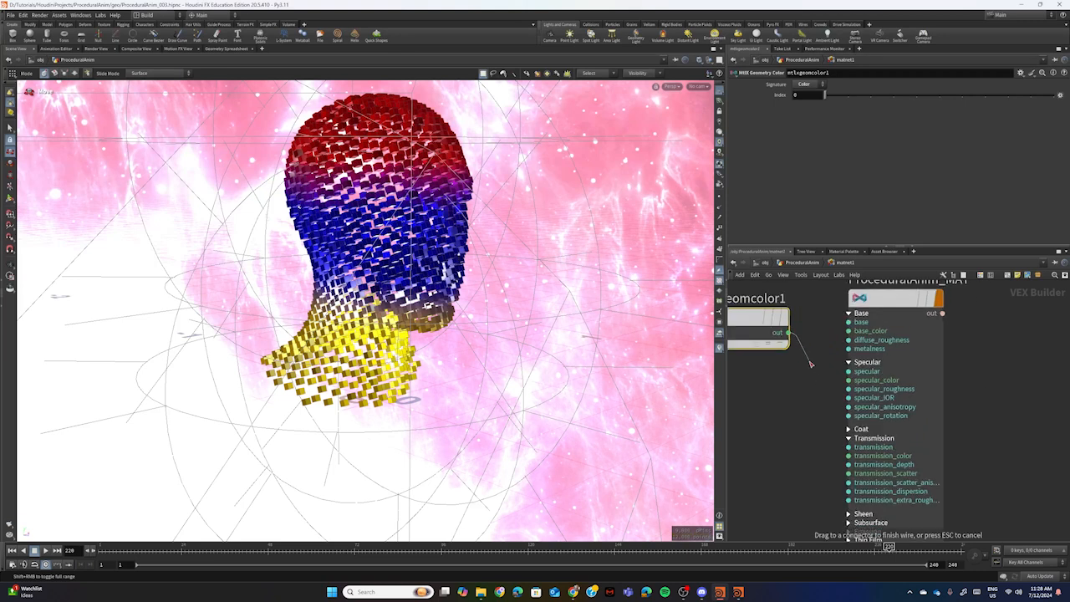
pyautogui.click(848, 379)
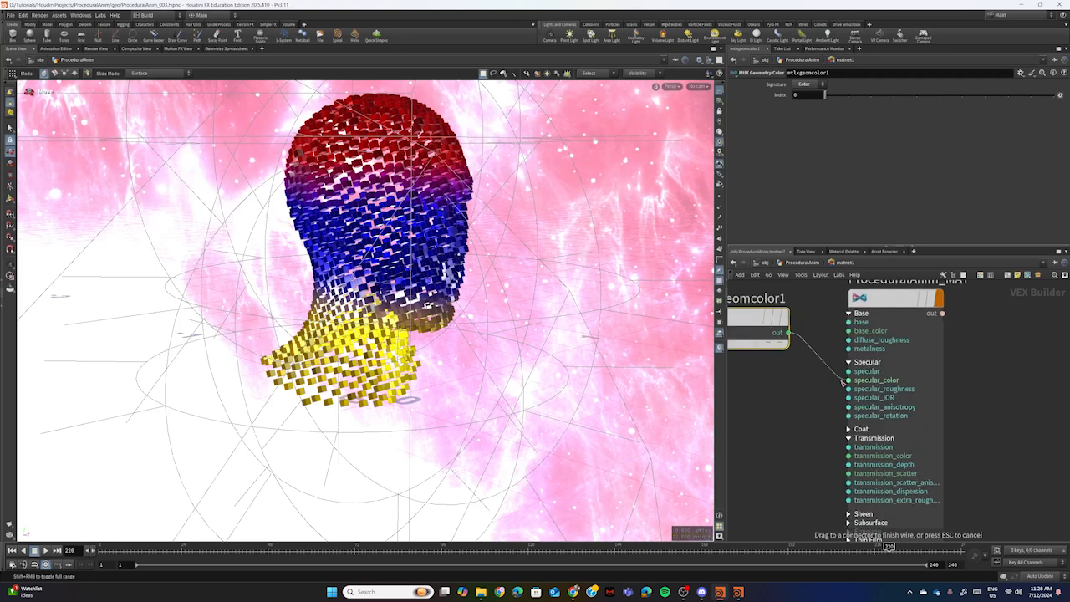
pyautogui.click(789, 333)
pyautogui.click(848, 455)
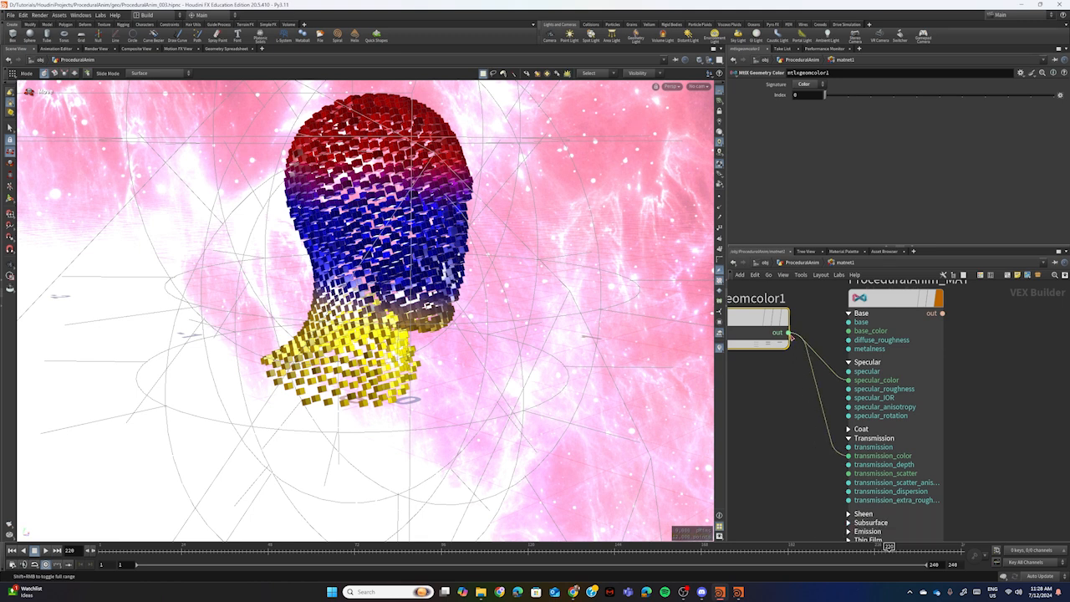
pyautogui.click(788, 333)
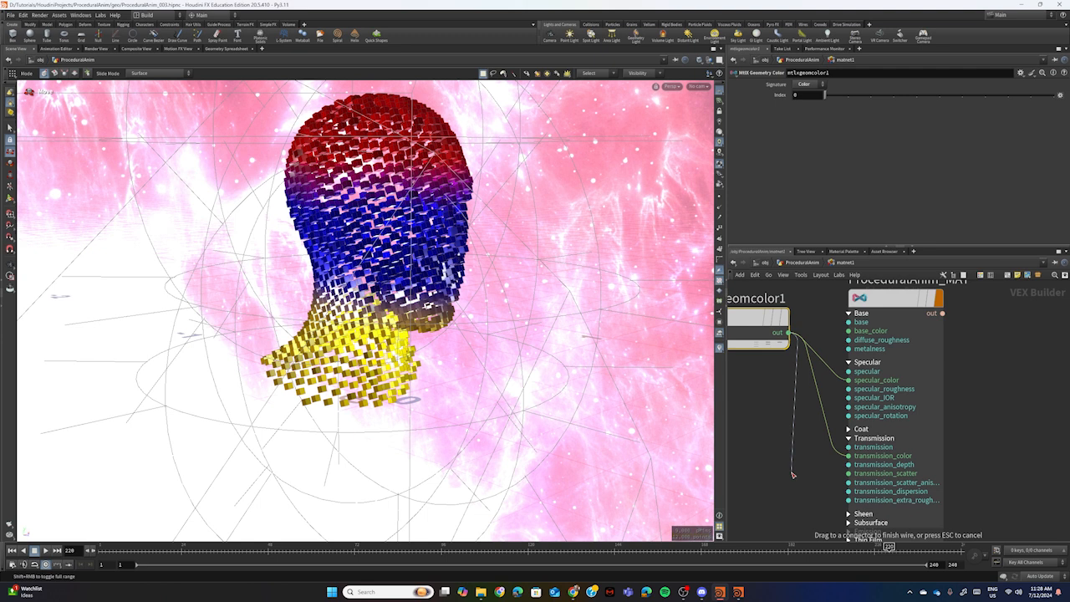
pyautogui.click(849, 474)
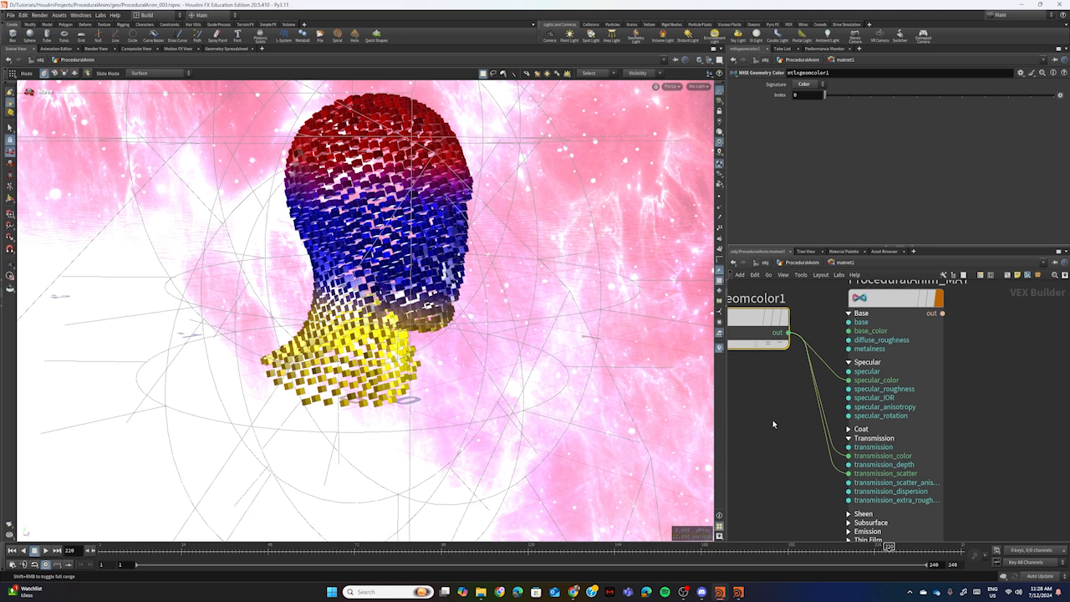
# Step: Set ProceduralAnim_MAT's base weight to 0 and its specular Index of Refraction to 1.364
pyautogui.moveTo(774, 416); pyautogui.dragTo(817, 457, button='middle')
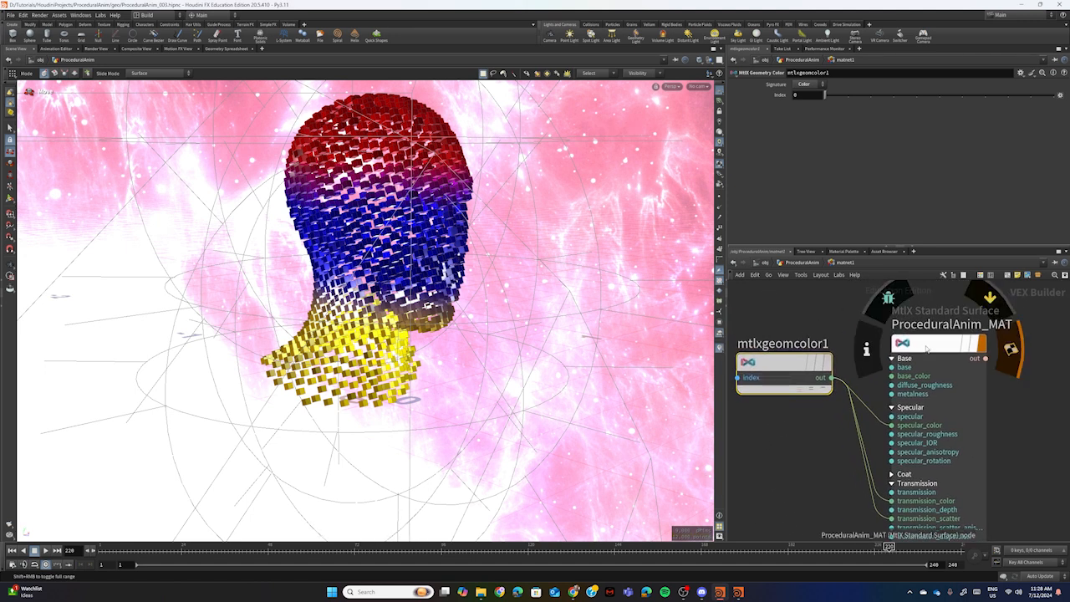
pyautogui.moveTo(774, 365)
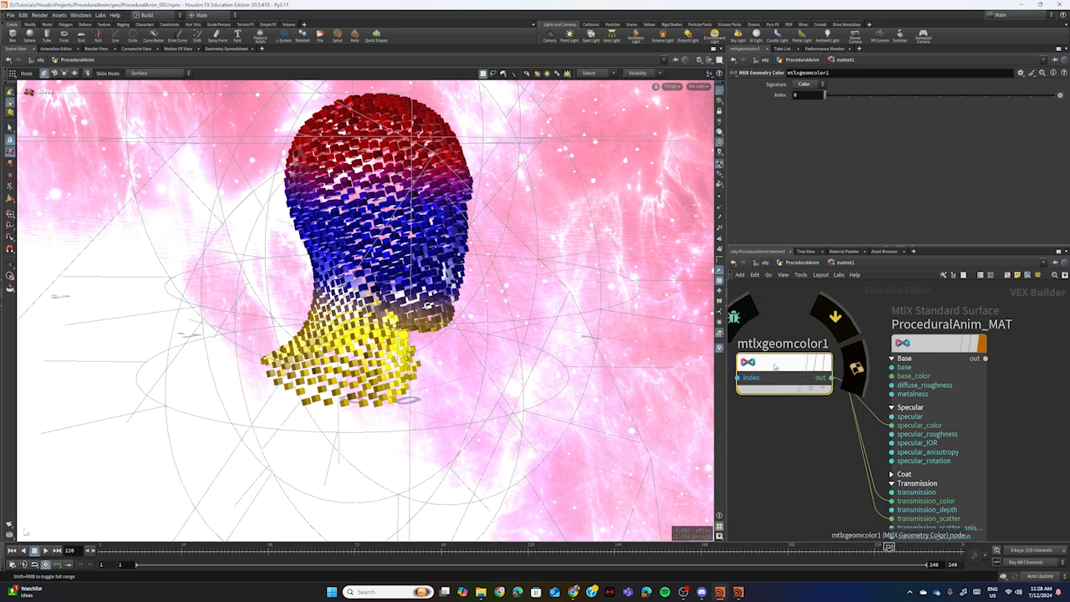
pyautogui.click(936, 343)
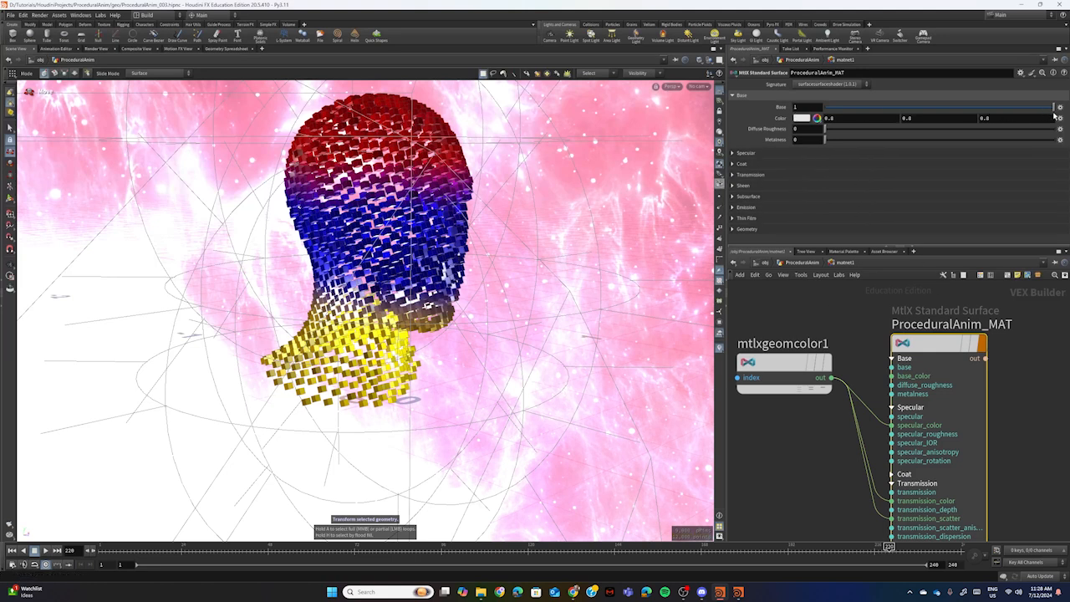
pyautogui.moveTo(1055, 108); pyautogui.dragTo(819, 109)
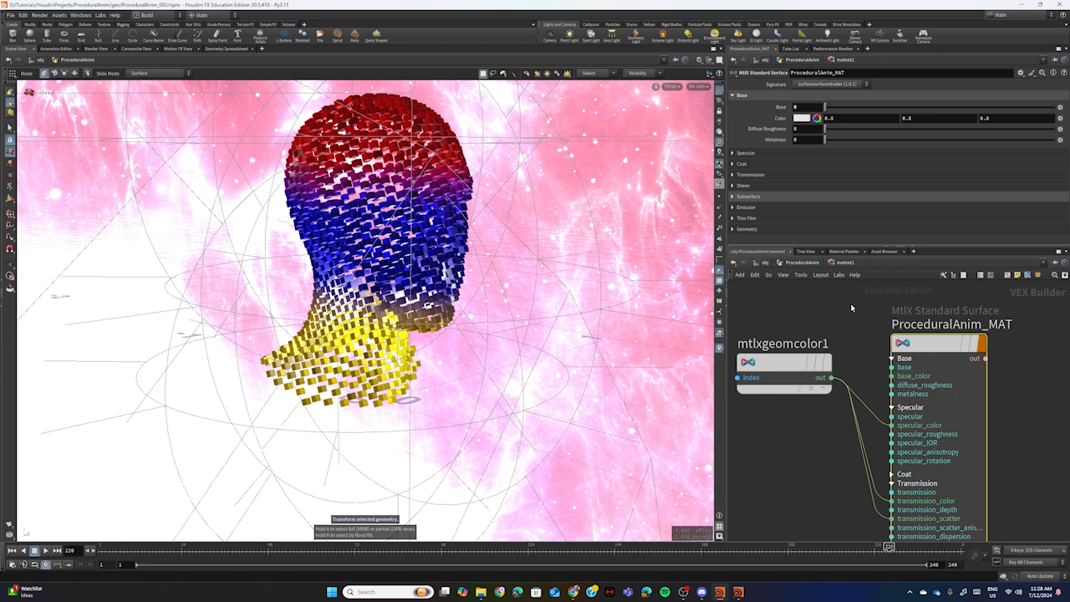
pyautogui.click(733, 154)
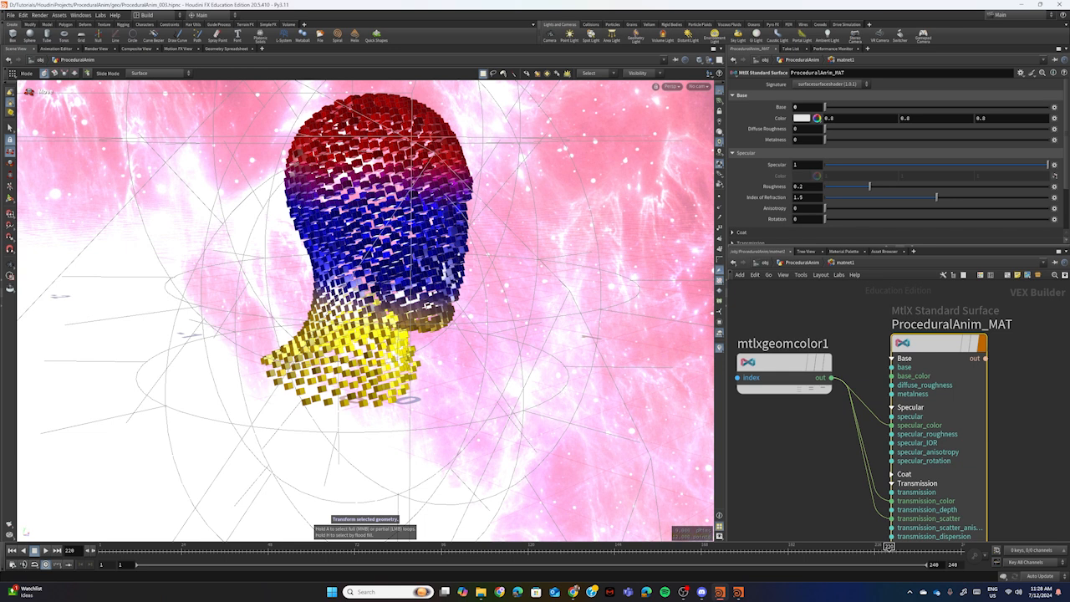
pyautogui.click(799, 198)
pyautogui.write('364')
pyautogui.press('Return')
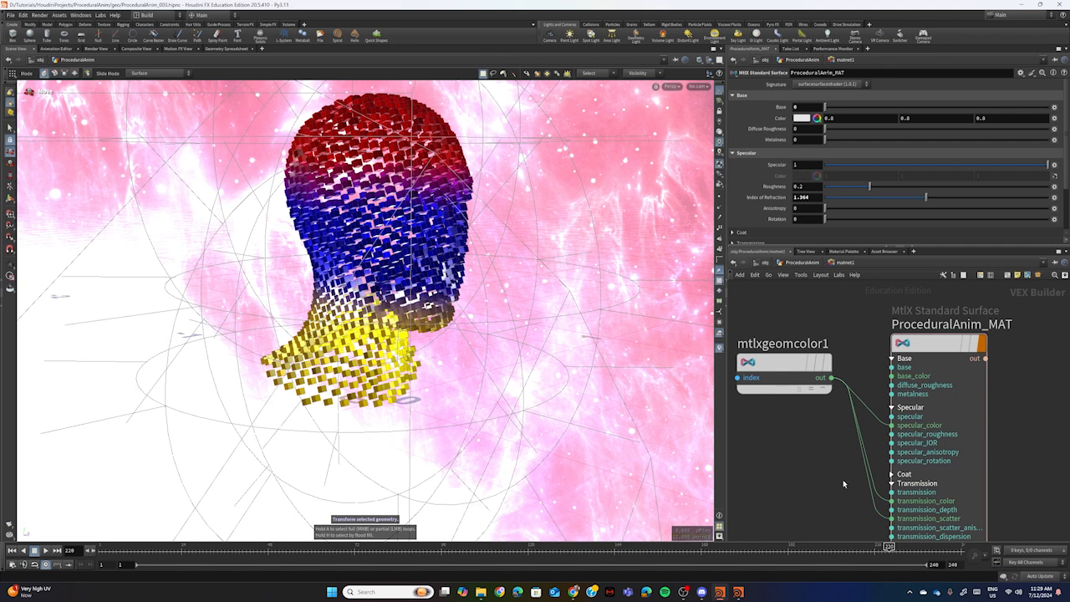
# Step: Set ProceduralAnim_MAT's Transmission to 1 and its transmission Depth to 14.1
pyautogui.moveTo(842, 479); pyautogui.dragTo(798, 330, button='middle')
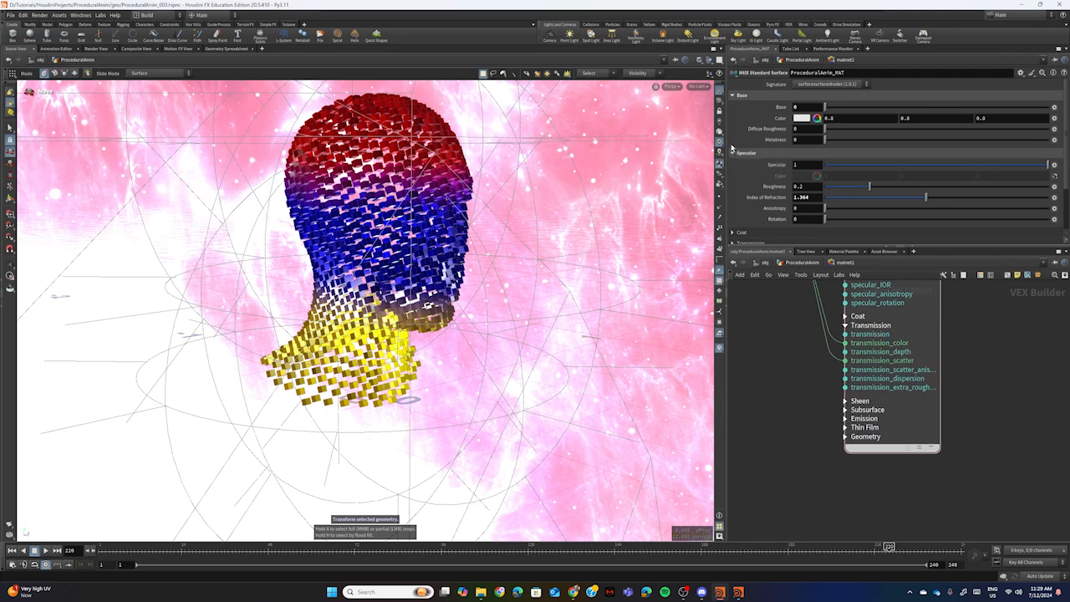
pyautogui.click(732, 95)
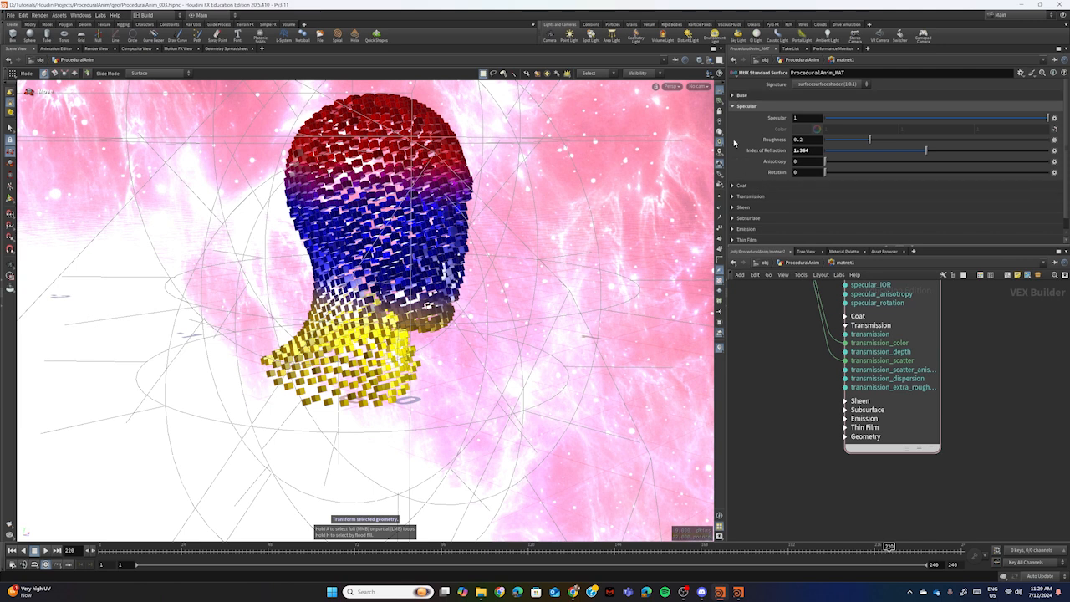
pyautogui.click(732, 106)
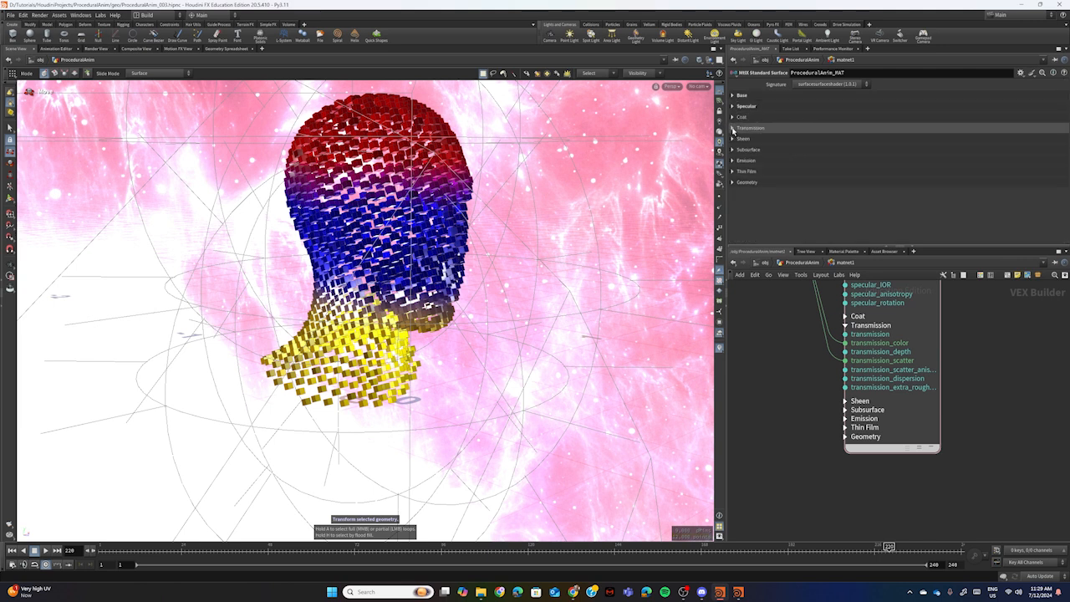
pyautogui.click(732, 128)
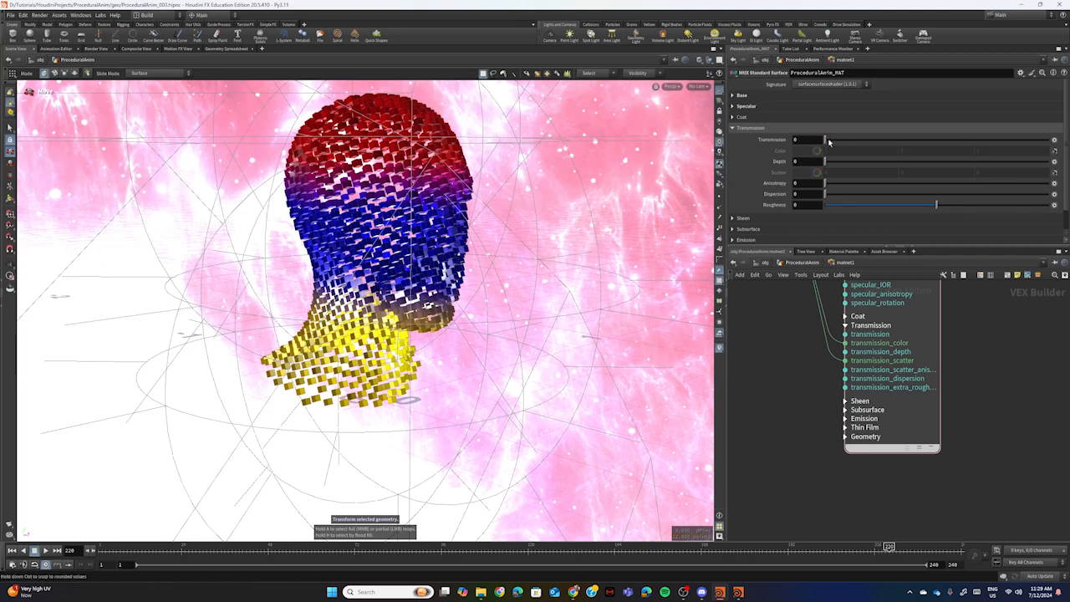
pyautogui.moveTo(824, 140); pyautogui.dragTo(1049, 140)
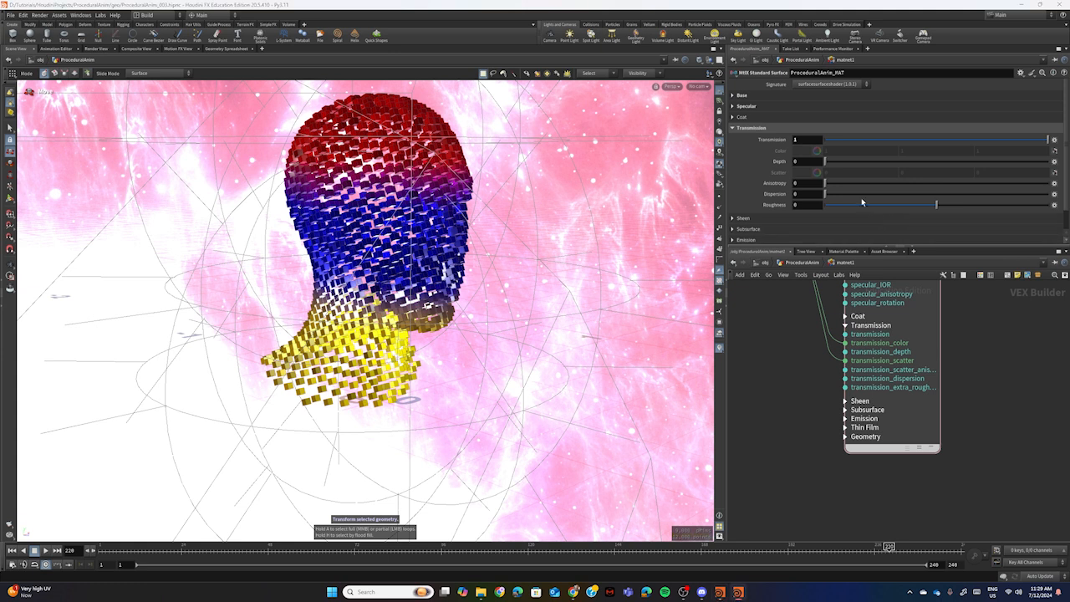
pyautogui.moveTo(802, 163); pyautogui.dragTo(788, 166)
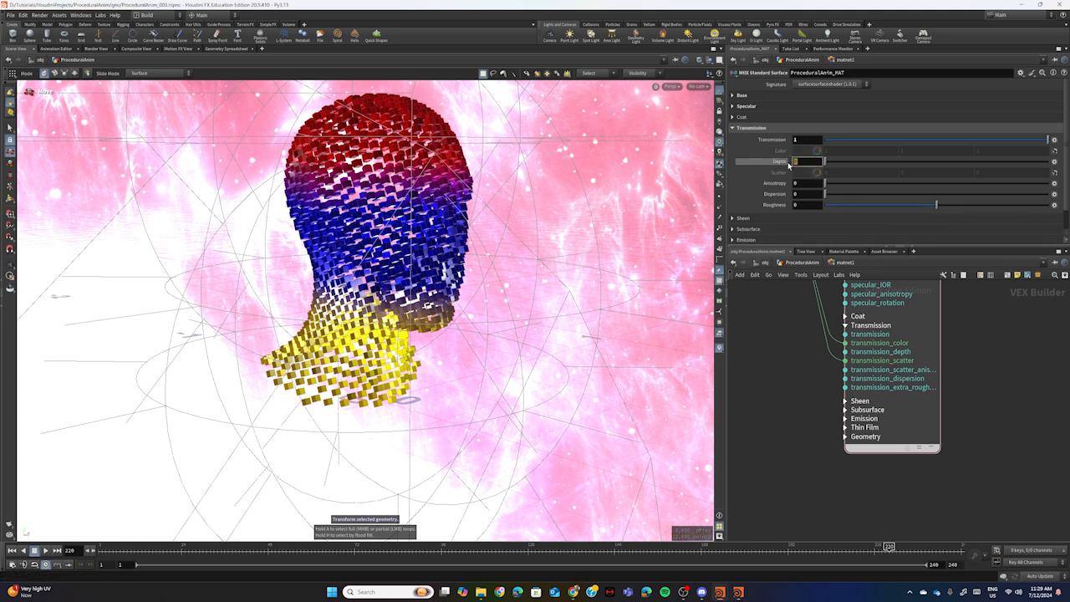
pyautogui.write('14.4')
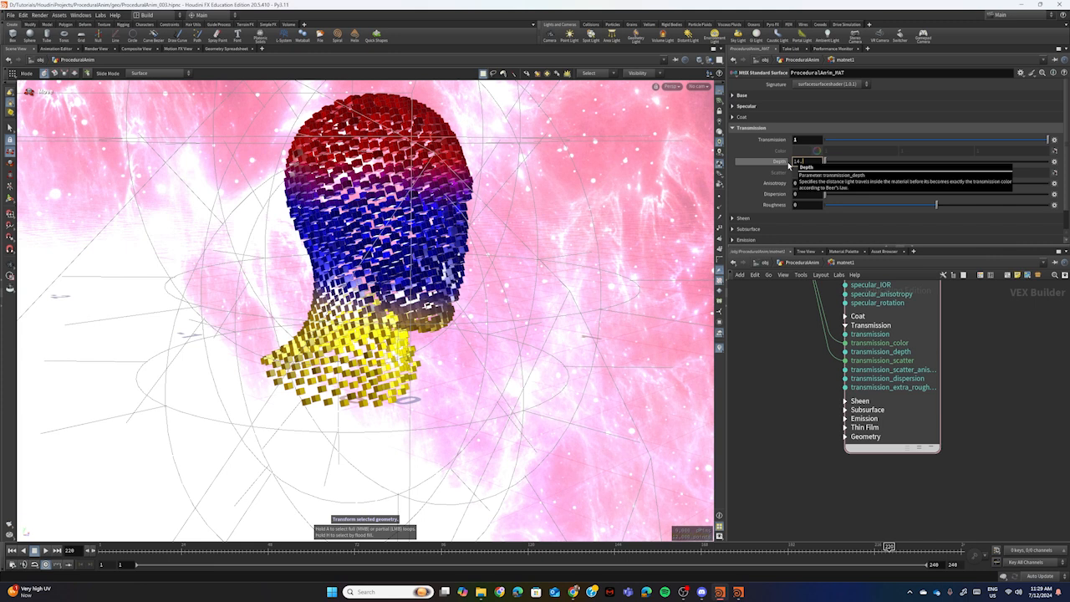
pyautogui.write('.1')
pyautogui.press('Return')
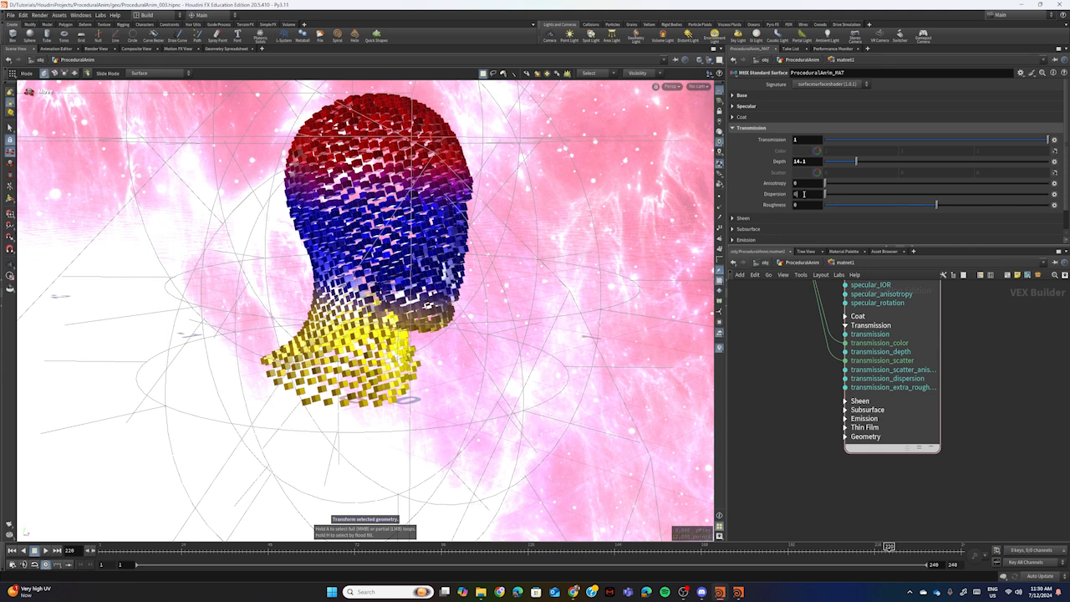
# Step: Set the transmission Dispersion to 32.6 and the transmission Roughness to 0.853 on ProceduralAnim_MAT
pyautogui.click(790, 194)
pyautogui.write('32.6')
pyautogui.press('Return')
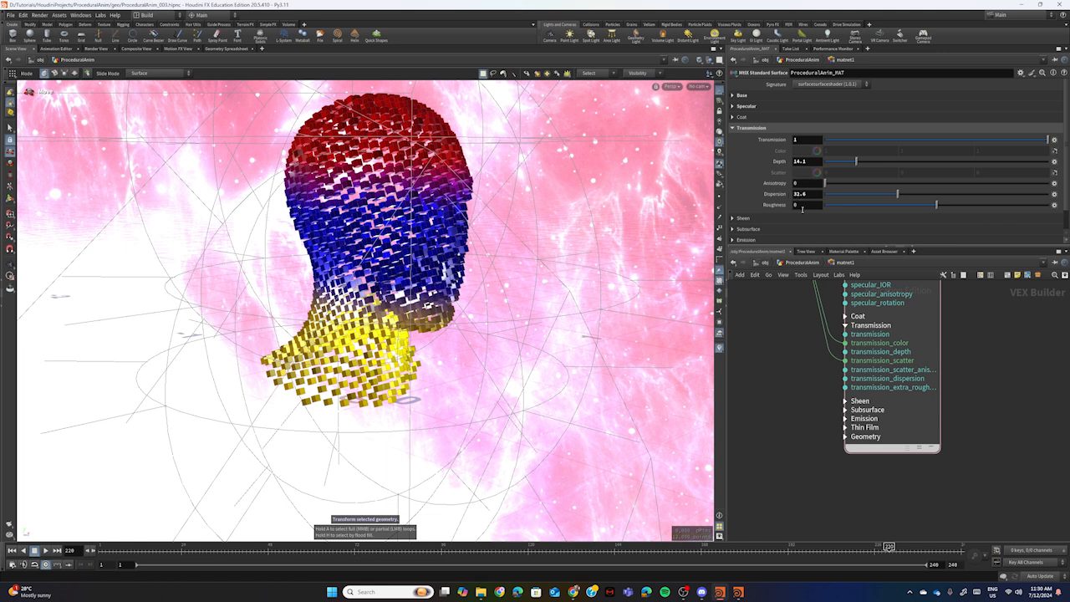
pyautogui.click(802, 203)
pyautogui.write('.')
pyautogui.write('053')
pyautogui.press('Return')
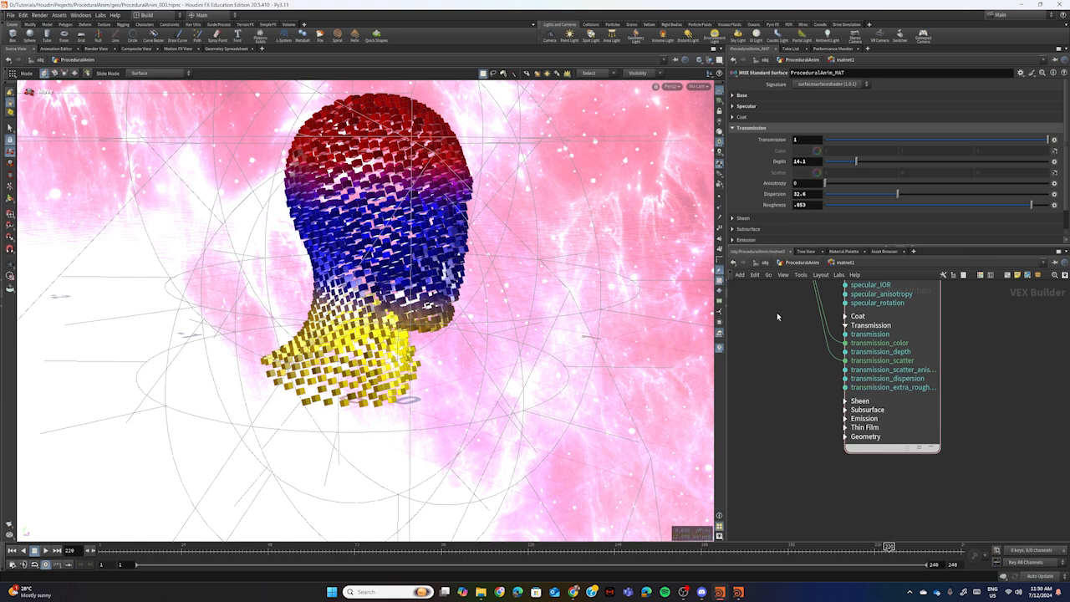
# Step: Return to the ProceduralAnim network and append a Material node to attribtransfer3 as the displayed node
pyautogui.click(806, 264)
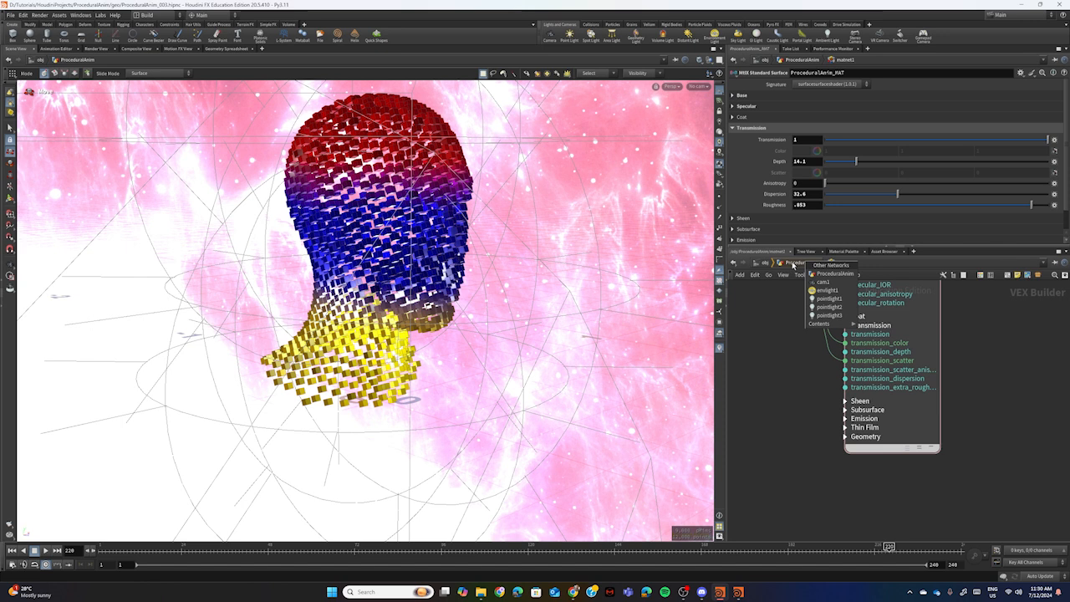
pyautogui.click(793, 264)
pyautogui.click(793, 264)
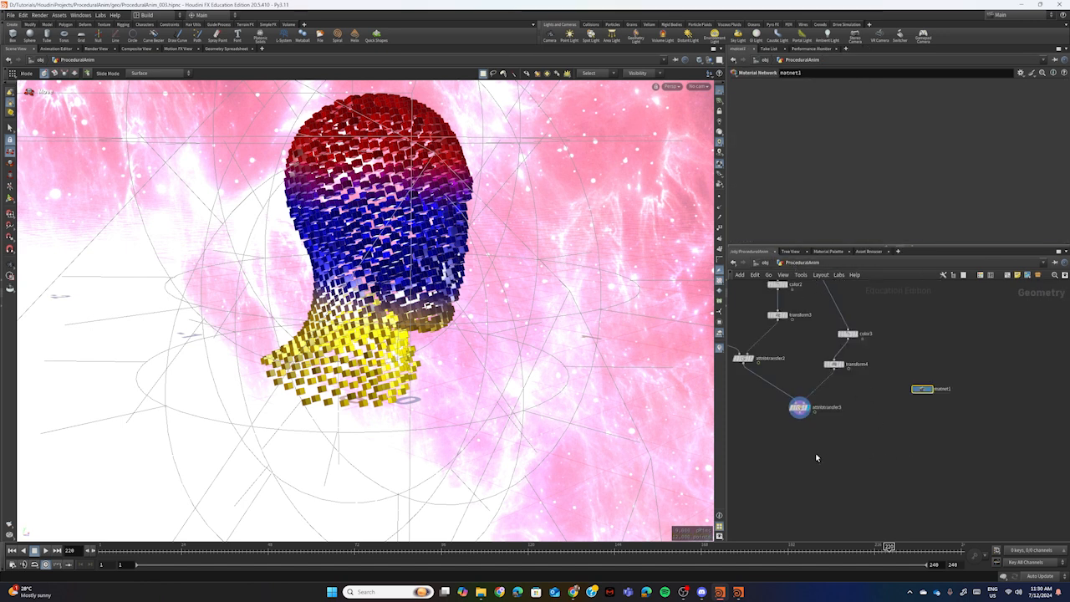
pyautogui.press('Tab')
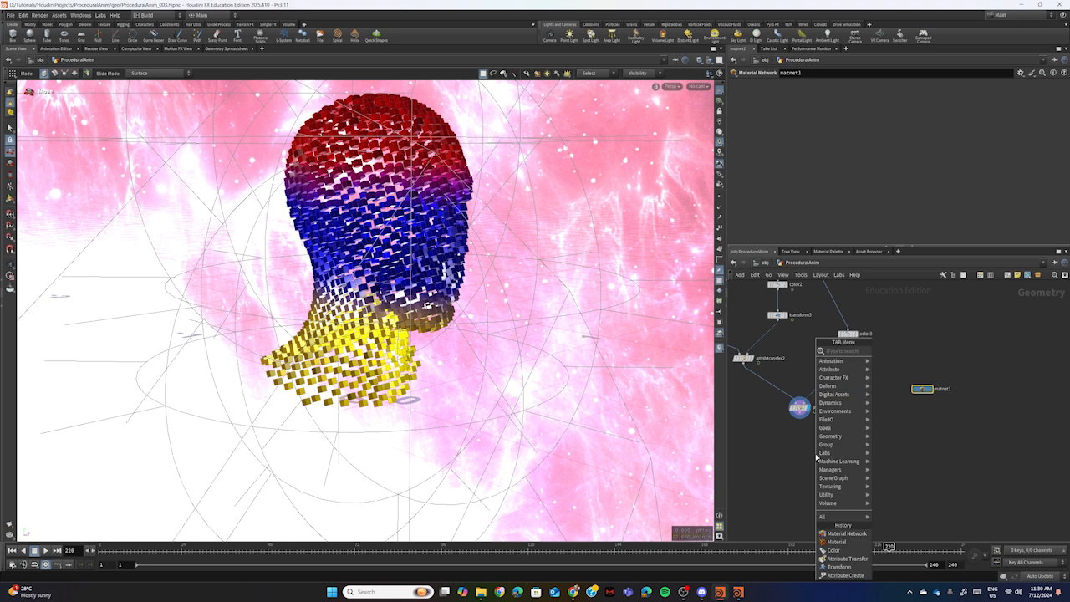
pyautogui.write('material')
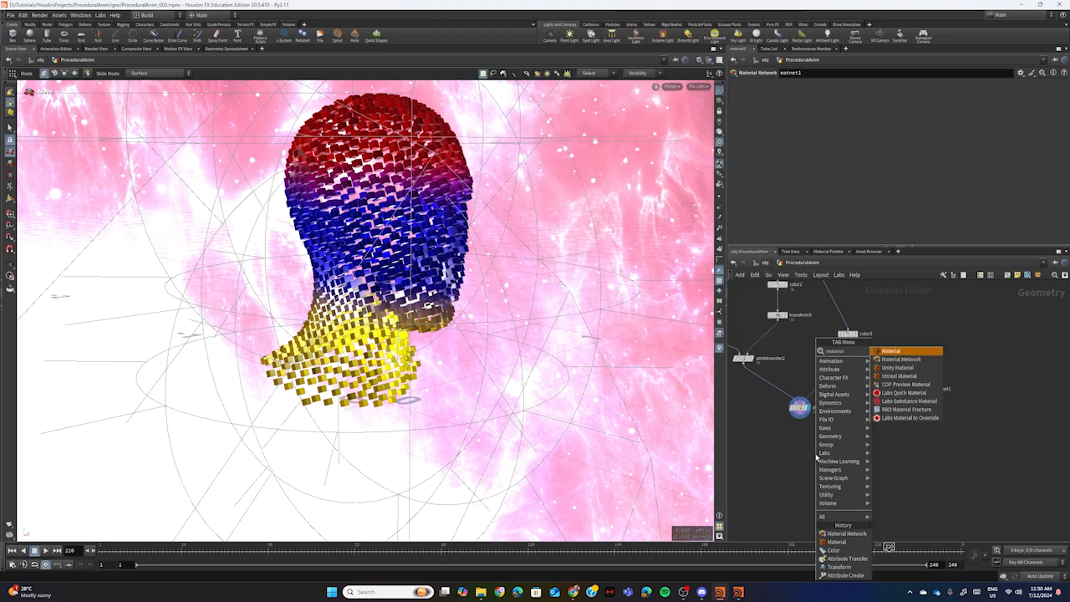
pyautogui.press('Return')
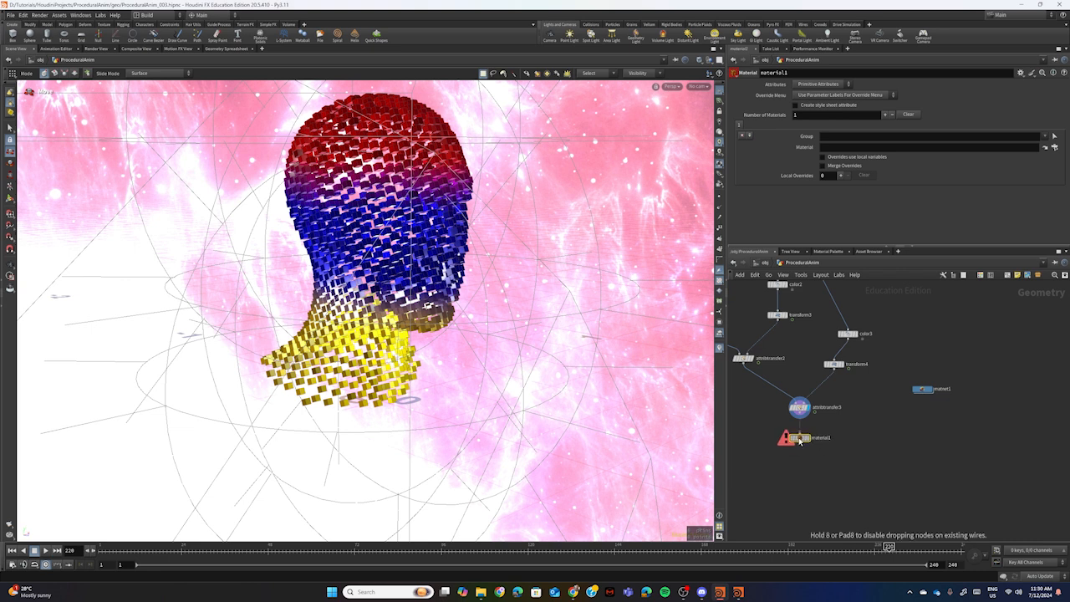
pyautogui.click(800, 439)
pyautogui.moveTo(801, 417); pyautogui.dragTo(799, 433)
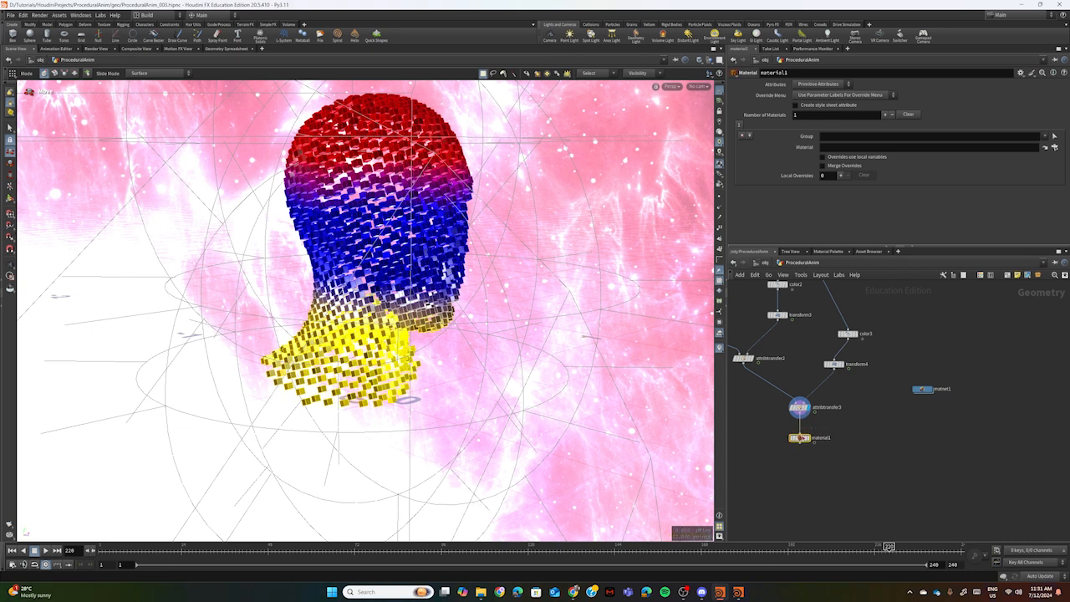
pyautogui.click(808, 438)
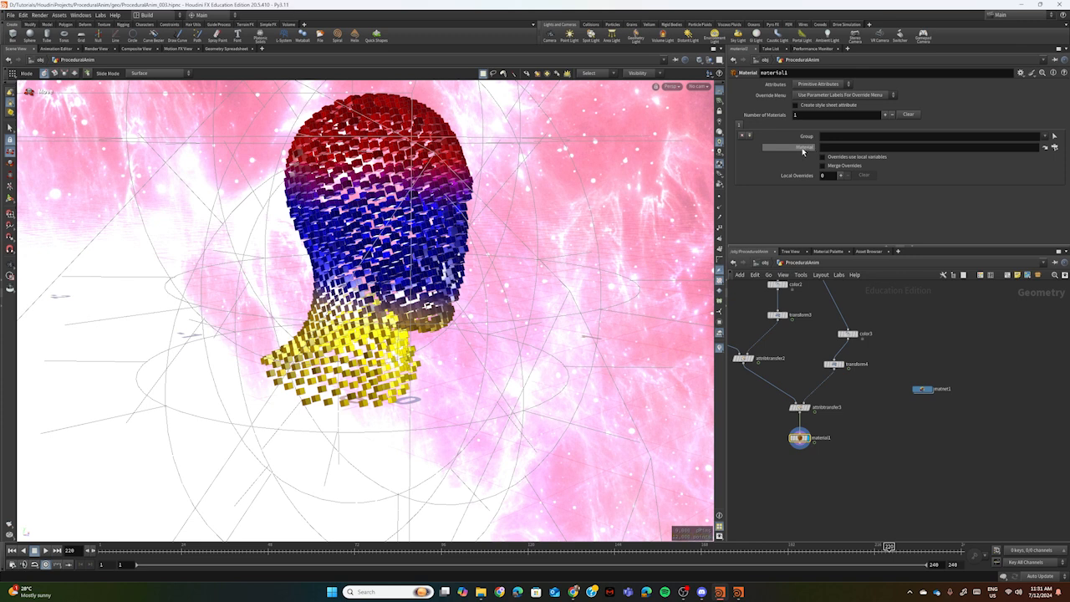
# Step: Assign ProceduralAnim_MAT from matnet1 as the material on the material1 node
pyautogui.click(1056, 149)
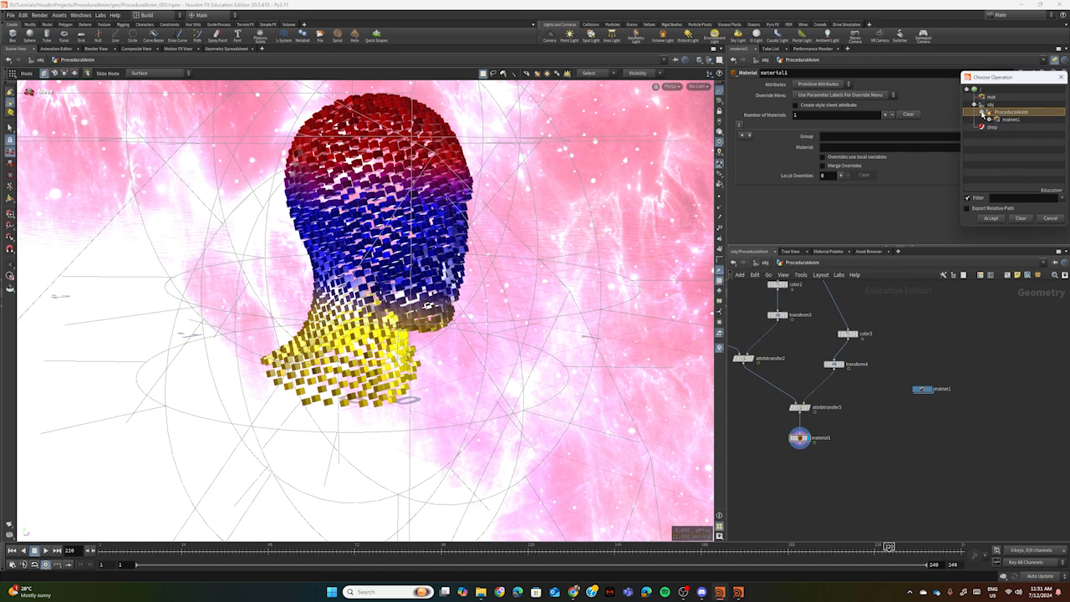
pyautogui.click(982, 112)
pyautogui.click(981, 112)
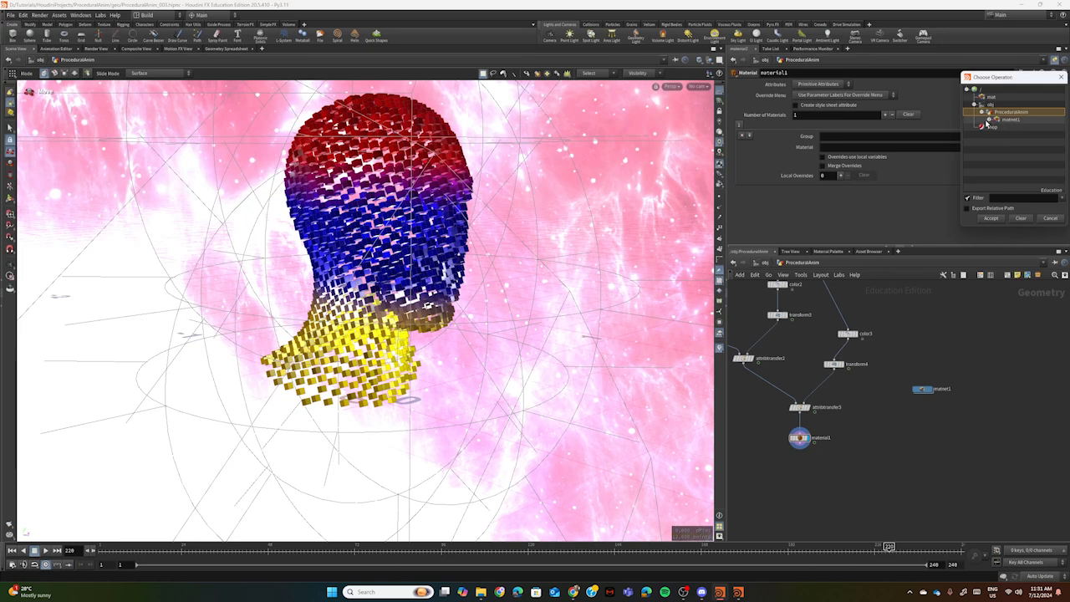
pyautogui.click(989, 120)
pyautogui.click(1033, 127)
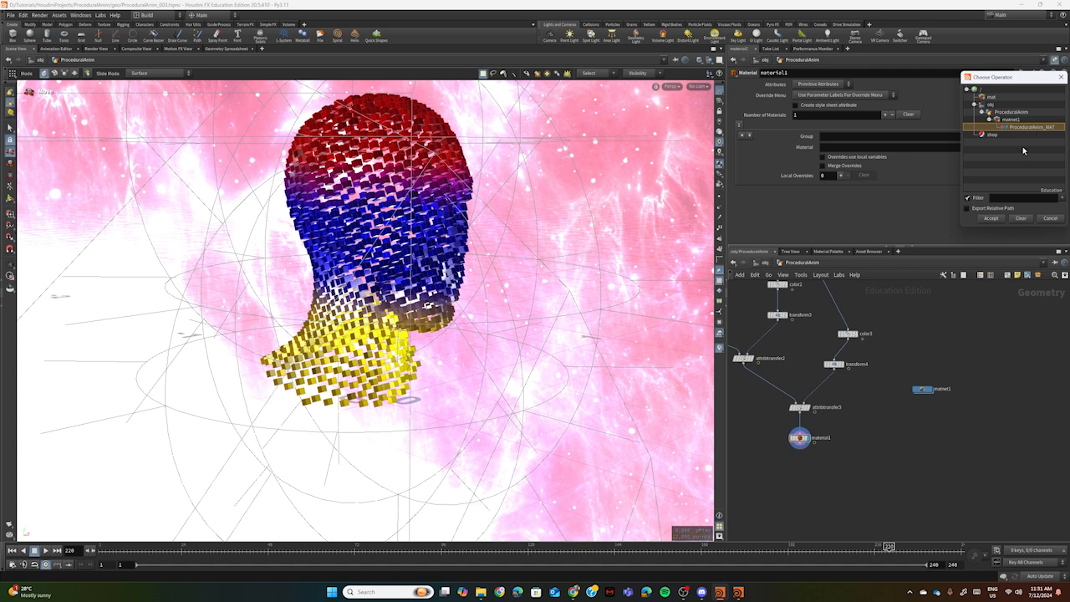
pyautogui.click(991, 219)
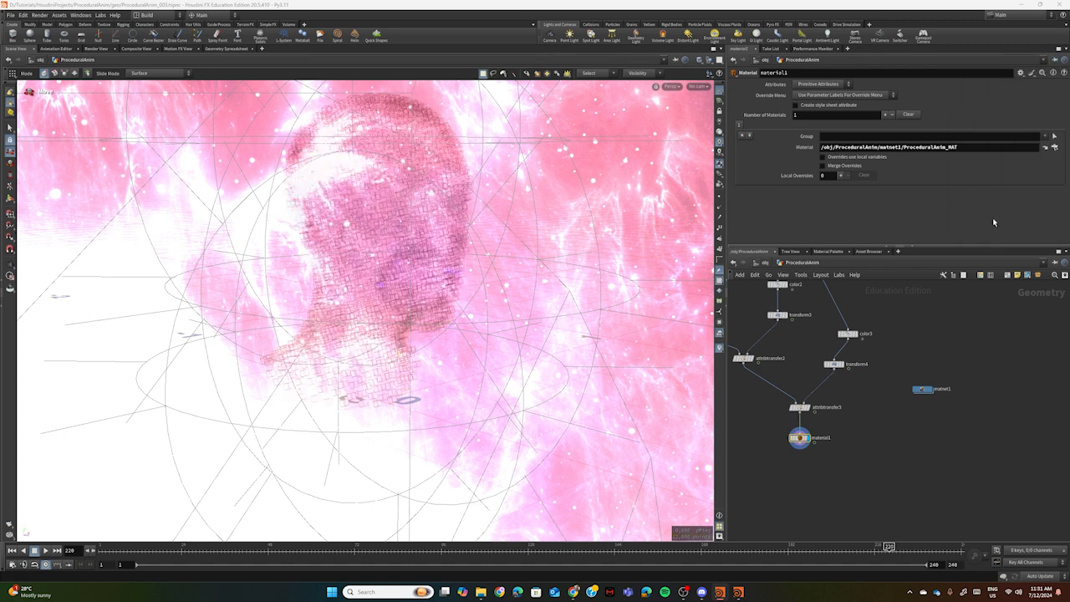